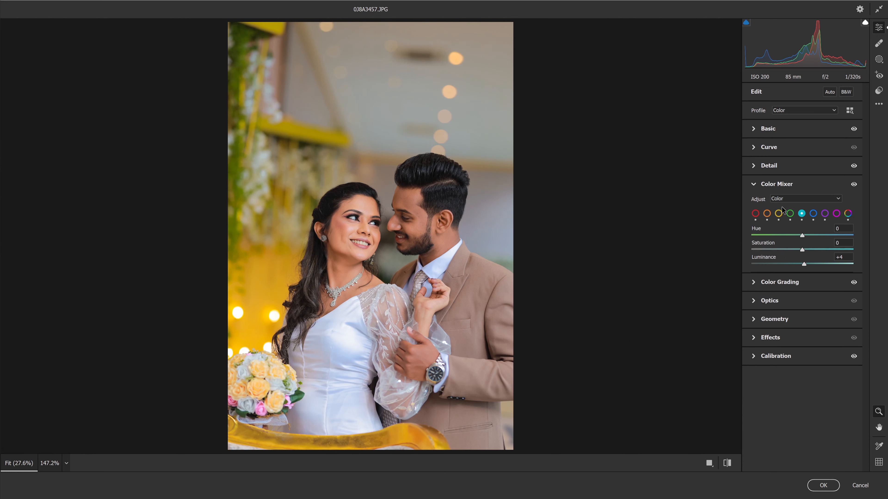
# Examine the photo's Detail and Basic adjustments and inspect the woman's face up close.
pyautogui.click(755, 214)
pyautogui.click(778, 165)
pyautogui.click(767, 189)
pyautogui.click(356, 231)
pyautogui.click(356, 241)
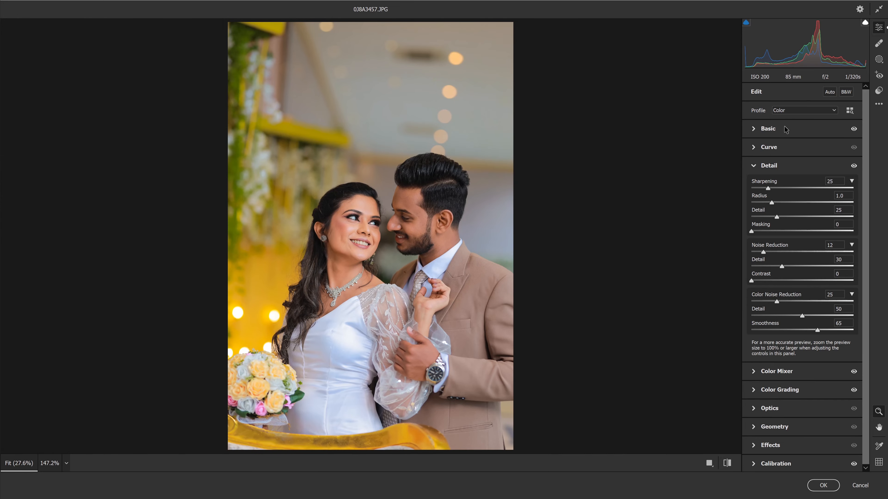
pyautogui.click(767, 129)
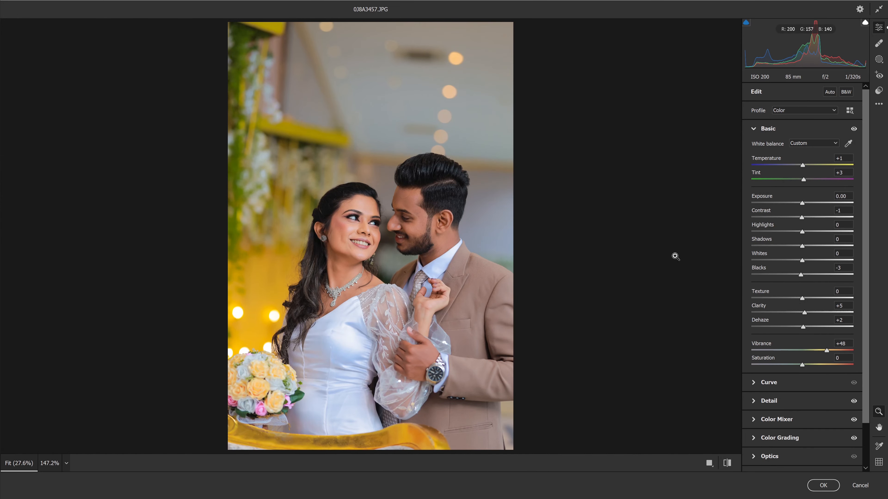
pyautogui.click(360, 251)
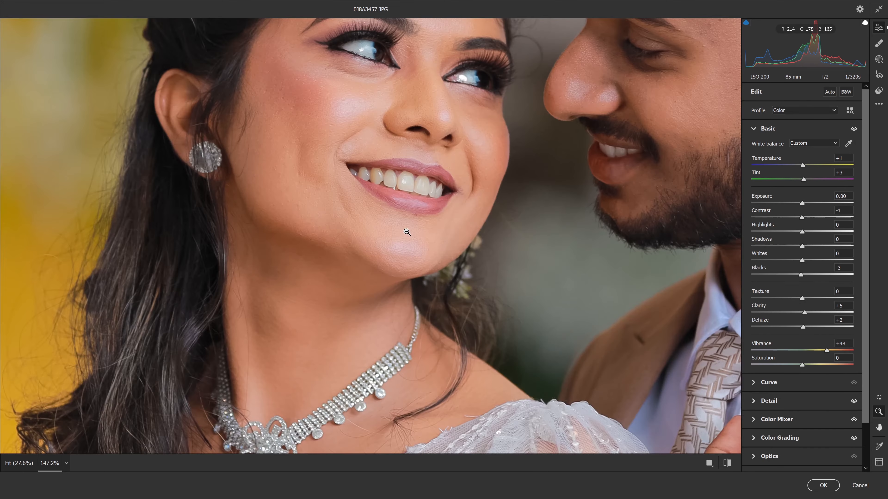
pyautogui.click(414, 187)
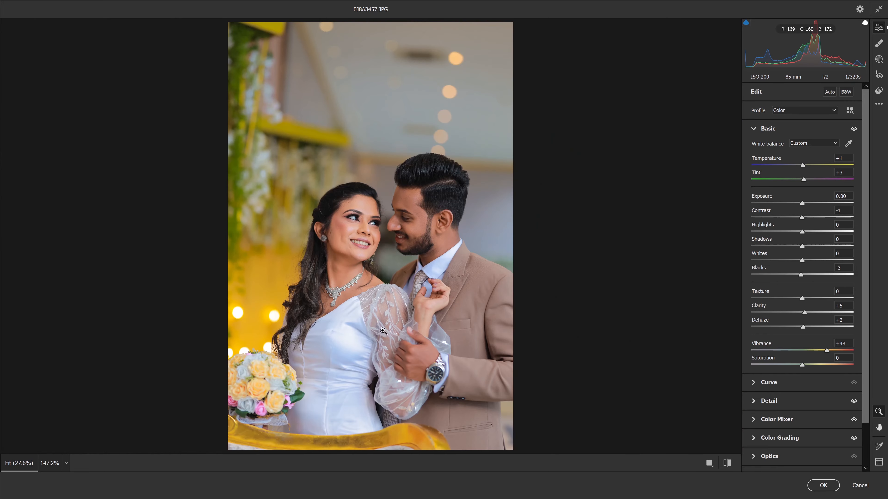
# Set Exposure to -0.05 in the Basic adjustments and apply the raw edits to the photo.
pyautogui.click(375, 316)
pyautogui.click(411, 228)
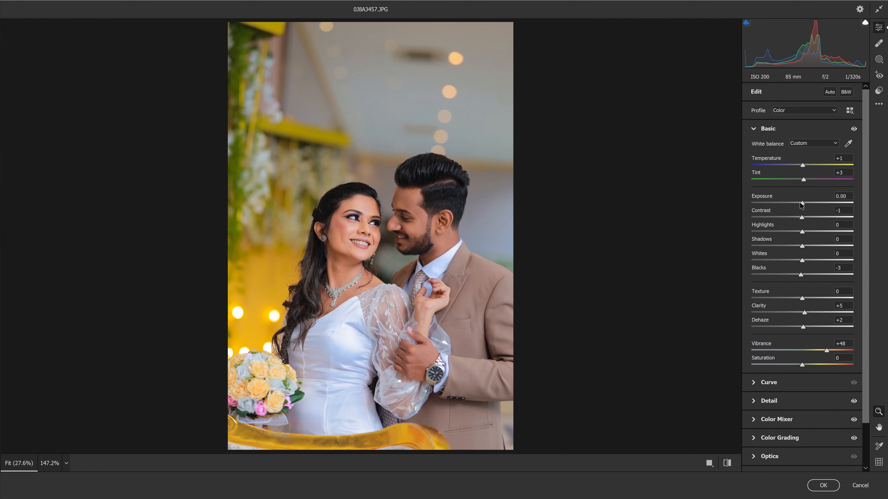
pyautogui.scroll(-2, 789, 353)
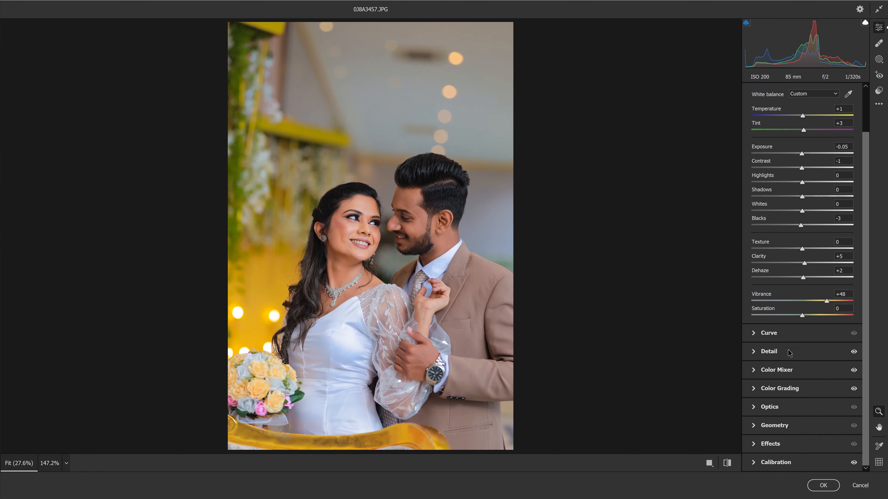
pyautogui.click(823, 486)
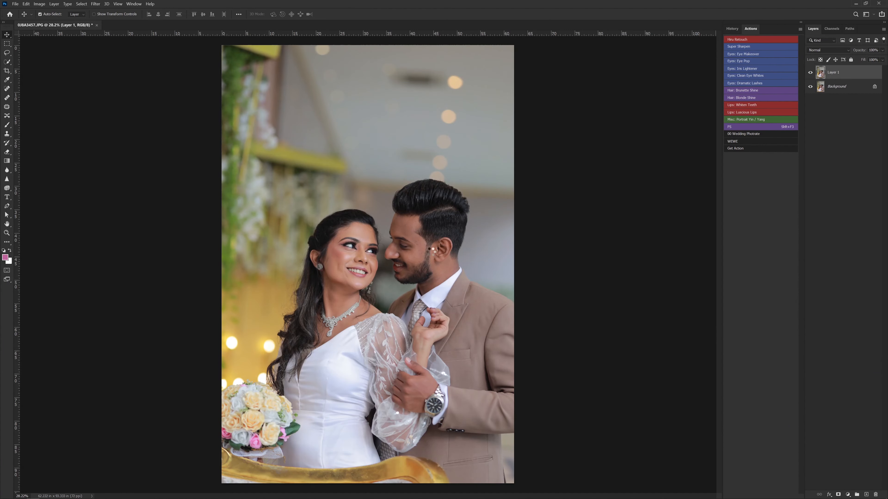
# Duplicate Layer 1 and start a Quick Mask on the copy with the Brush tool.
pyautogui.scroll(-4, 419, 262)
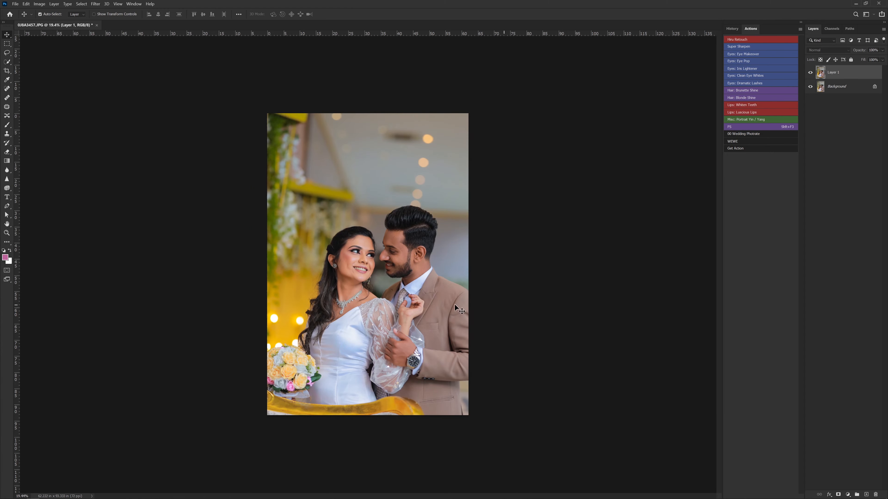
pyautogui.hotkey('ctrl', 'j')
pyautogui.press('q')
pyautogui.press('b')
pyautogui.scroll(6, 396, 347)
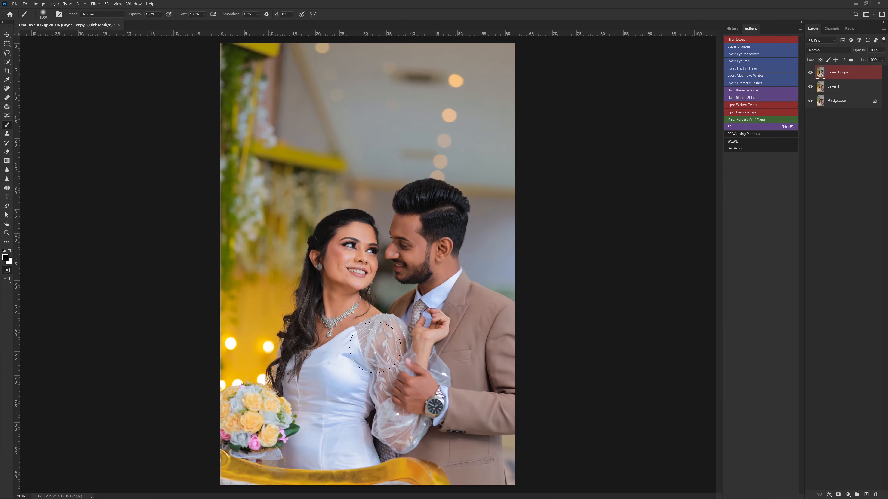
# Paint the mask over the woman's sheer sleeve with a smaller soft brush.
pyautogui.press('[')
pyautogui.press('[')
pyautogui.press('[')
pyautogui.press('[')
pyautogui.press('[')
pyautogui.moveTo(388, 375); pyautogui.dragTo(389, 329)
pyautogui.moveTo(402, 446); pyautogui.dragTo(422, 475)
# Extend the mask over the white dress and the man's jacket sleeve with a larger soft brush.
pyautogui.scroll(-2, 421, 383)
pyautogui.press(']')
pyautogui.press(']')
pyautogui.press(']')
pyautogui.press(']')
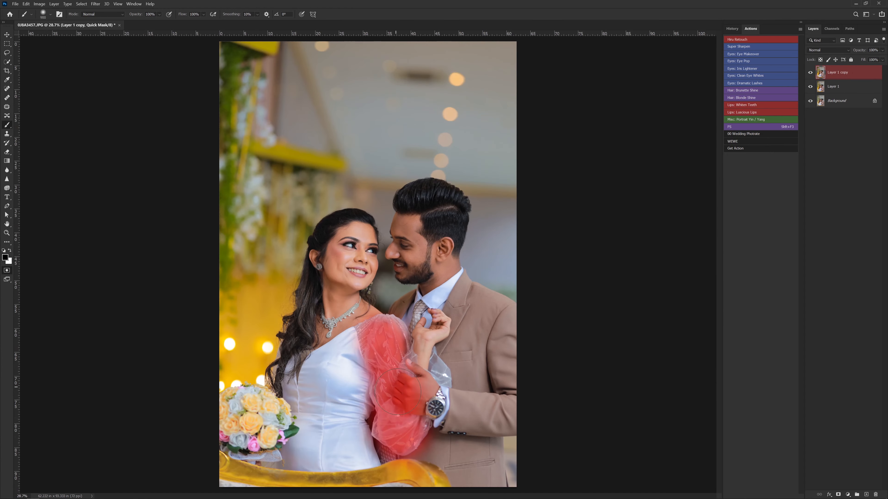
pyautogui.moveTo(507, 364)
pyautogui.mouseDown()
pyautogui.moveTo(489, 455)
pyautogui.moveTo(301, 455)
pyautogui.moveTo(371, 336)
pyautogui.mouseUp()
pyautogui.scroll(3, 371, 336)
pyautogui.press('[')
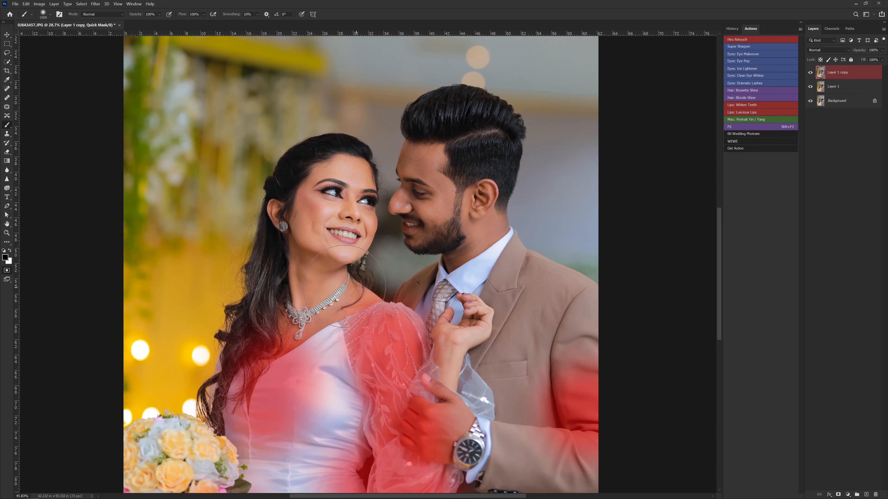
# Add the man's face and the area around his collar and tie to the mask with a smaller brush.
pyautogui.click(434, 266)
pyautogui.press('[')
pyautogui.press('[')
pyautogui.press('[')
pyautogui.press('[')
pyautogui.press('[')
pyautogui.press('[')
pyautogui.press('[')
pyautogui.click(413, 190)
pyautogui.moveTo(397, 273); pyautogui.dragTo(365, 300)
pyautogui.scroll(-2, 461, 260)
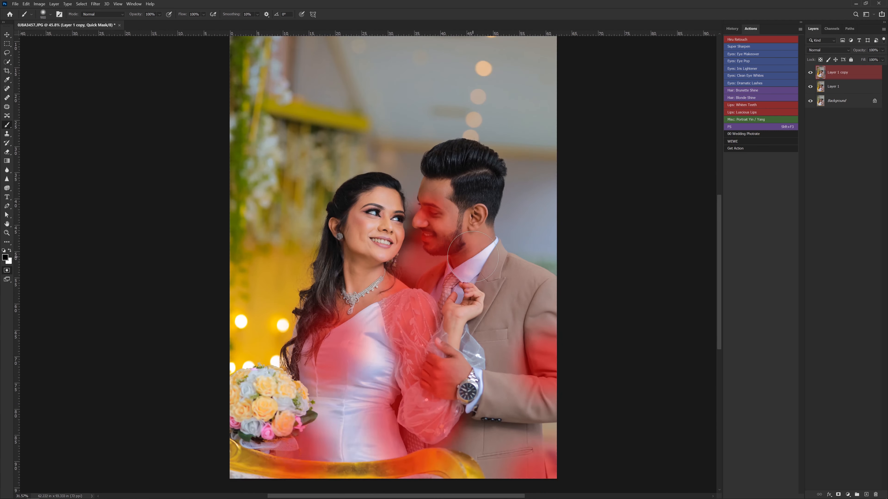
# Convert the mask into a selection, adjust its tones with Curves, and deselect.
pyautogui.press('q')
pyautogui.hotkey('ctrl', 'm')
pyautogui.moveTo(669, 285); pyautogui.dragTo(666, 279)
pyautogui.press('Return')
pyautogui.hotkey('ctrl', 'd')
# Start a new Quick Mask and paint the chair, the lower dress and the couple's hands with a larger brush.
pyautogui.press('q')
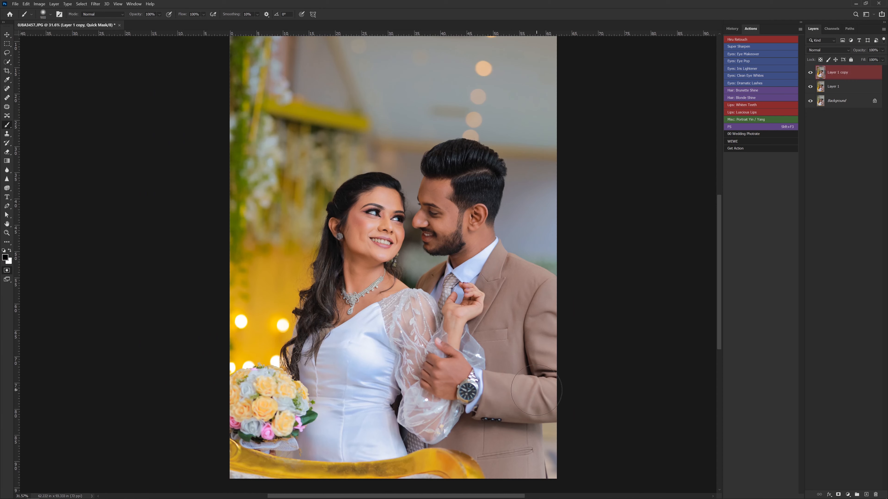
pyautogui.press(']')
pyautogui.press(']')
pyautogui.press(']')
pyautogui.press(']')
pyautogui.click(459, 442)
pyautogui.click(463, 441)
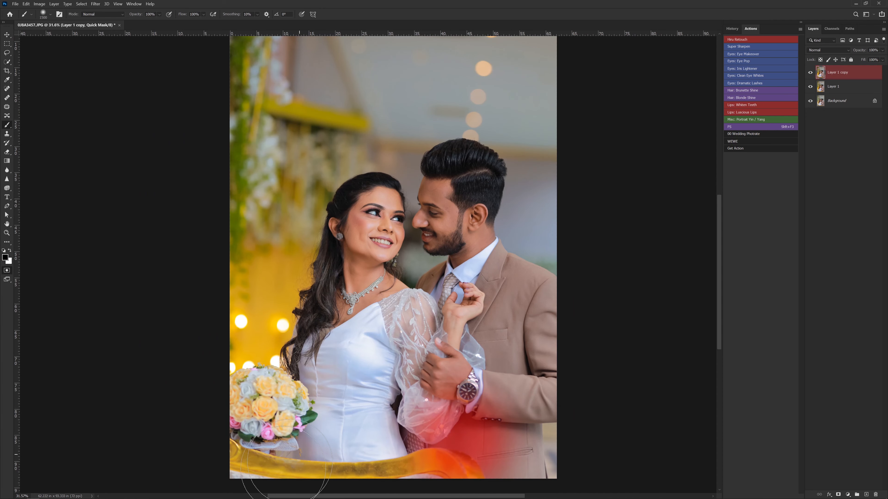
pyautogui.click(299, 454)
pyautogui.click(418, 402)
pyautogui.click(432, 262)
# Add the man's face and the gap between the couple to the mask with a smaller brush.
pyautogui.scroll(9, 409, 239)
pyautogui.press('[')
pyautogui.press('[')
pyautogui.press('[')
pyautogui.press('[')
pyautogui.press('[')
pyautogui.press('[')
pyautogui.press('[')
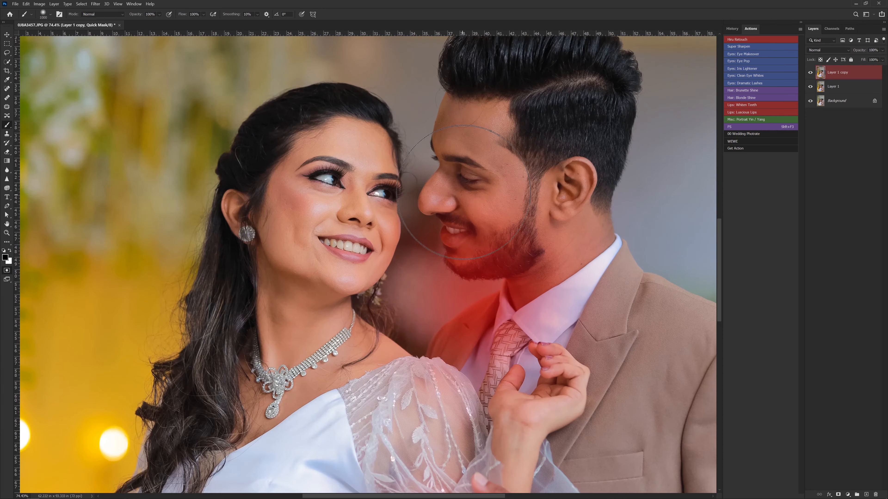
pyautogui.click(463, 178)
pyautogui.click(461, 130)
pyautogui.scroll(-2, 457, 203)
pyautogui.click(422, 284)
pyautogui.scroll(-4, 427, 297)
pyautogui.moveTo(508, 367); pyautogui.dragTo(482, 278)
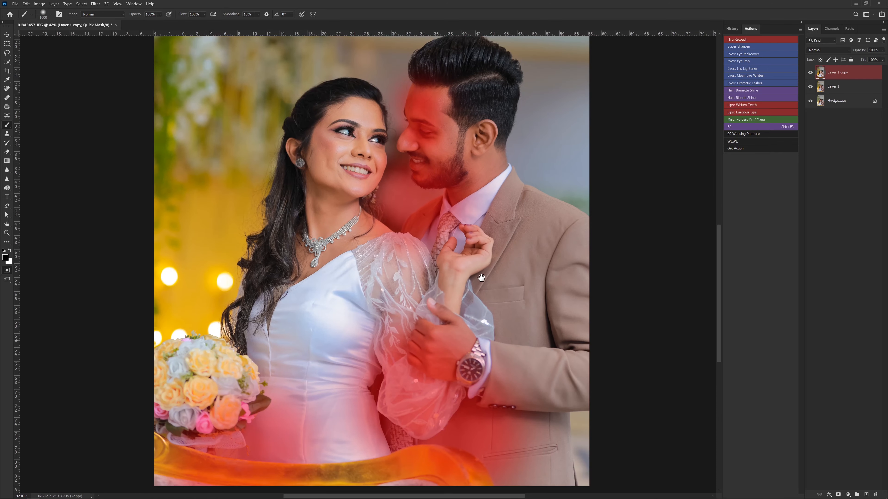
# Paint the mask over the man's jacket sleeve, the photo's lower right corner and the lower dress.
pyautogui.press(']')
pyautogui.press(']')
pyautogui.click(608, 442)
pyautogui.click(573, 309)
pyautogui.moveTo(533, 430); pyautogui.dragTo(574, 303)
pyautogui.click(393, 358)
pyautogui.moveTo(302, 355); pyautogui.dragTo(308, 379)
# Turn the mask into a selection, apply a Curves adjustment to Layer 1 copy, and deselect.
pyautogui.press('q')
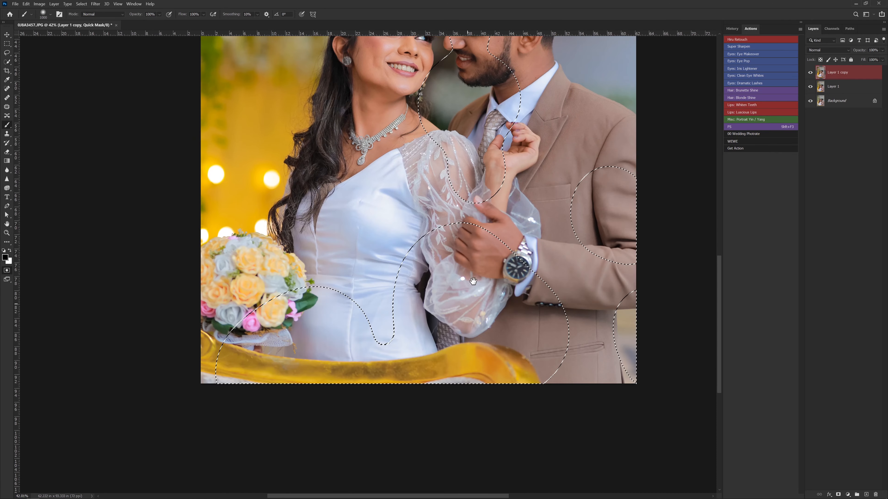
pyautogui.moveTo(442, 191); pyautogui.dragTo(428, 270)
pyautogui.rightClick(453, 209)
pyautogui.press('Escape')
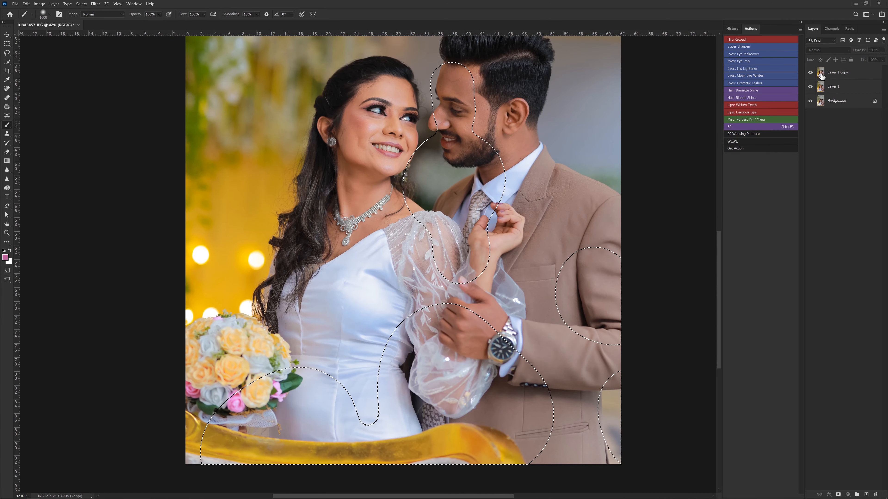
pyautogui.hotkey('ctrl', 'm')
pyautogui.press('Return')
pyautogui.hotkey('ctrl', 'd')
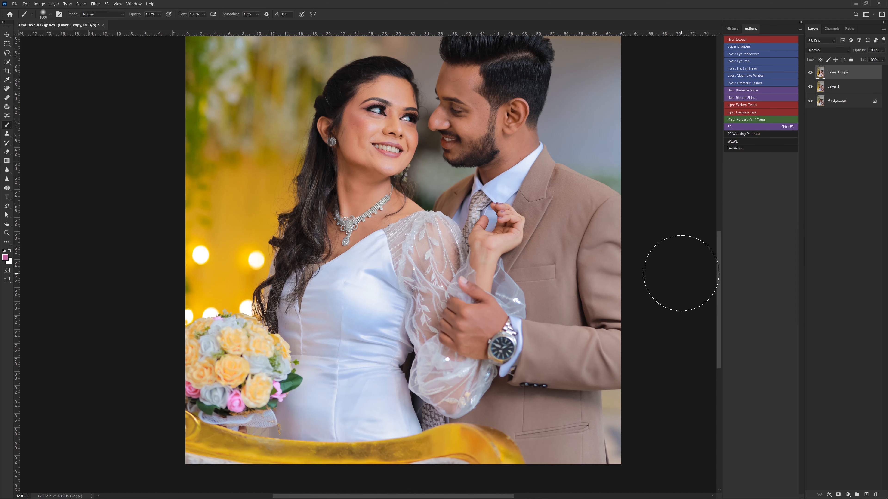
# Remove the blemishes on the man's forehead using the Spot Healing Brush at a small size.
pyautogui.scroll(4, 501, 241)
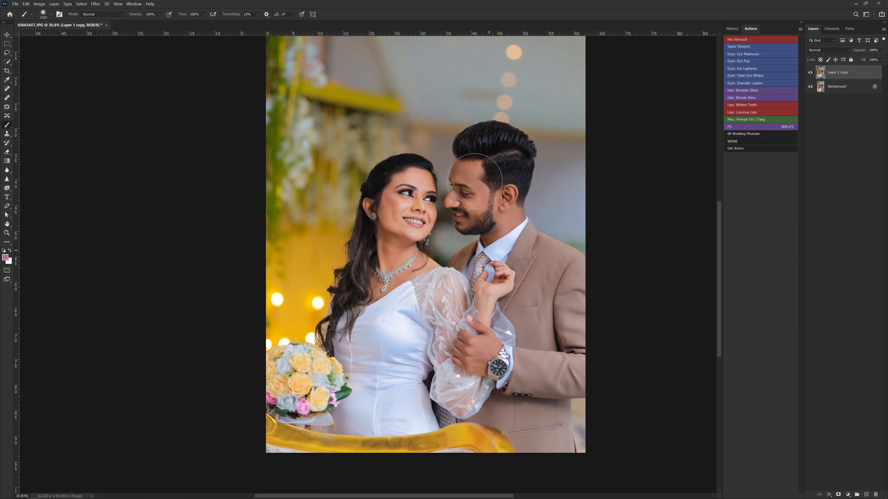
pyautogui.scroll(4, 453, 175)
pyautogui.press('j')
pyautogui.press('[')
pyautogui.press('[')
pyautogui.scroll(4, 349, 181)
pyautogui.scroll(-5, 350, 185)
pyautogui.scroll(4, 450, 202)
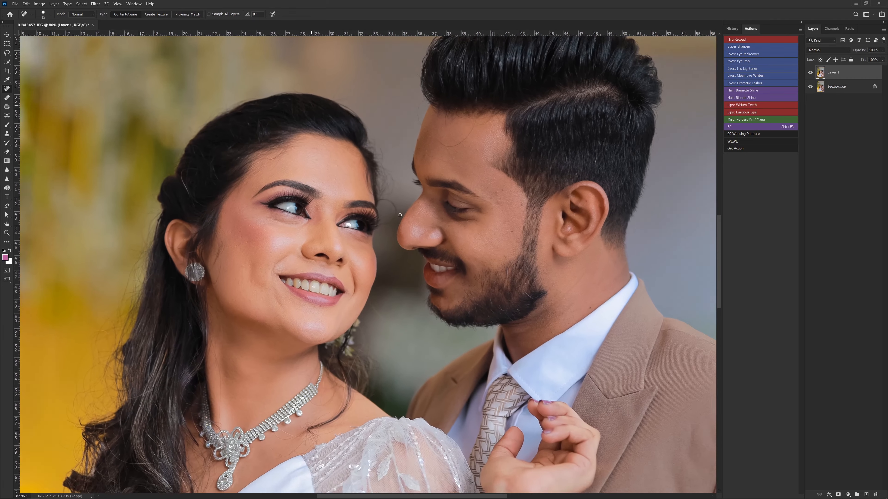
pyautogui.scroll(8, 489, 146)
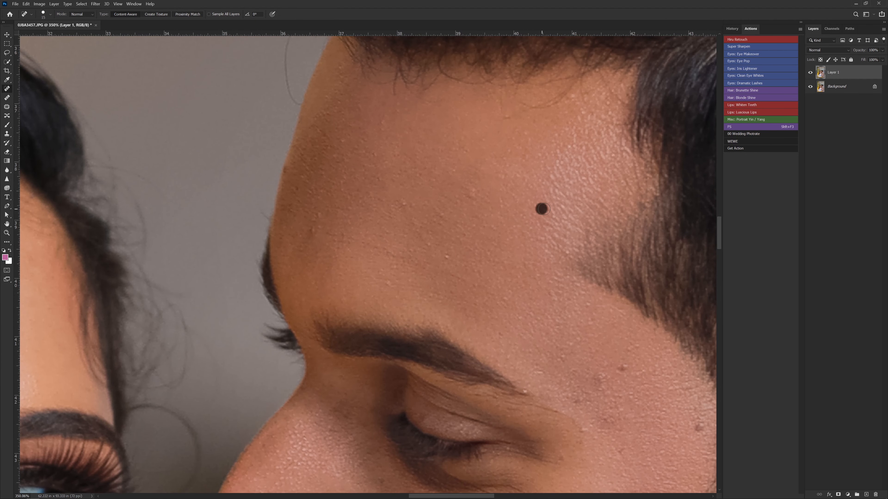
pyautogui.click(337, 139)
pyautogui.moveTo(297, 105); pyautogui.dragTo(412, 202)
pyautogui.click(411, 201)
# Heal the dark spots on the man's temple and cheek.
pyautogui.moveTo(437, 166); pyautogui.dragTo(438, 66)
pyautogui.moveTo(591, 210); pyautogui.dragTo(447, 73)
pyautogui.click(446, 72)
pyautogui.moveTo(546, 266); pyautogui.dragTo(474, 158)
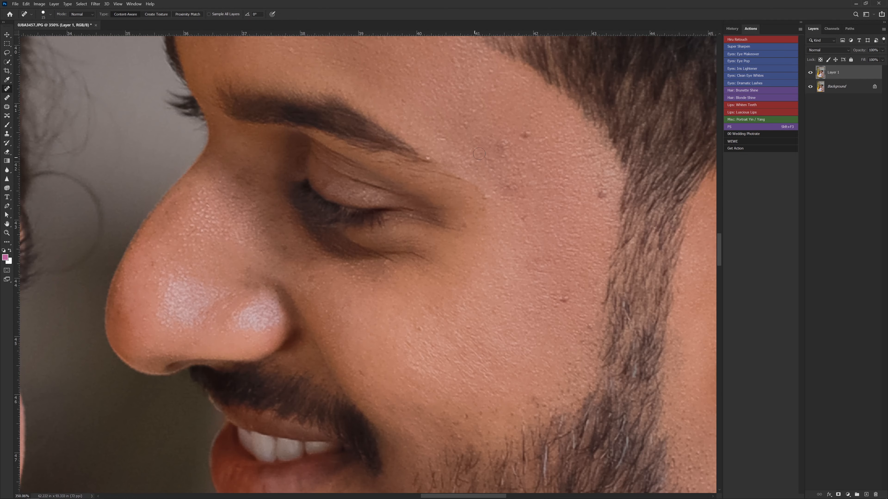
pyautogui.moveTo(546, 319); pyautogui.dragTo(457, 140)
pyautogui.scroll(-5, 405, 187)
# Heal the small blemishes on the woman's forehead and cheek.
pyautogui.moveTo(229, 89); pyautogui.dragTo(417, 206)
pyautogui.scroll(4, 418, 206)
pyautogui.click(334, 204)
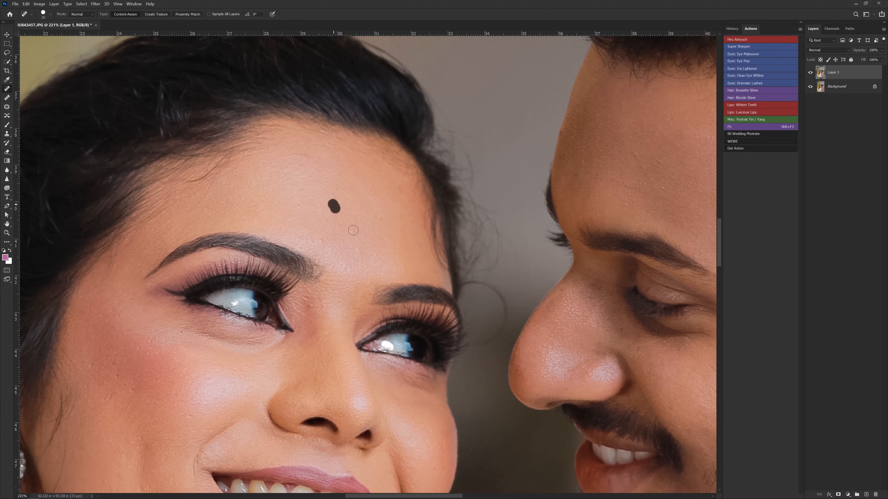
pyautogui.moveTo(172, 449); pyautogui.dragTo(395, 221)
pyautogui.scroll(-3, 394, 221)
pyautogui.scroll(5, 498, 289)
pyautogui.moveTo(361, 311); pyautogui.dragTo(352, 326)
pyautogui.moveTo(205, 281); pyautogui.dragTo(395, 223)
pyautogui.scroll(-4, 394, 224)
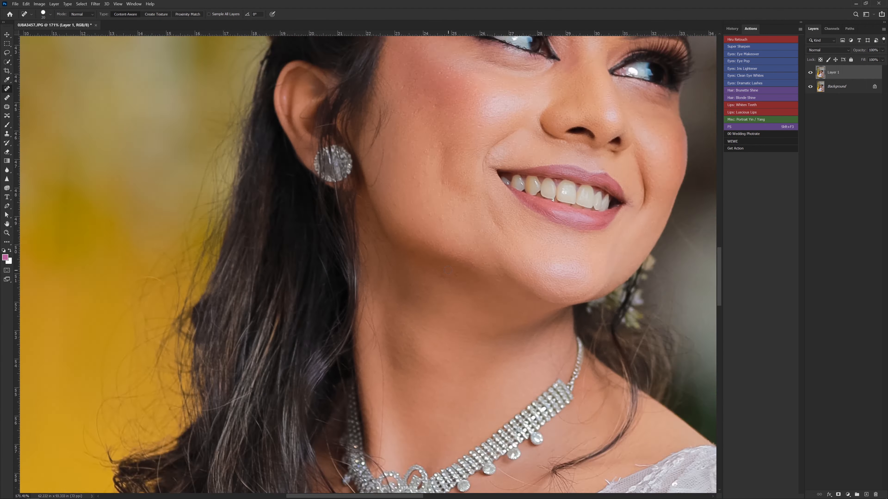
pyautogui.scroll(4, 397, 233)
pyautogui.moveTo(325, 46)
pyautogui.mouseDown()
pyautogui.moveTo(396, 231)
pyautogui.moveTo(371, 163)
pyautogui.mouseUp()
# Clean up the flyaway strands along the top of the woman's hair with a small Spot Healing Brush.
pyautogui.moveTo(609, 48); pyautogui.dragTo(394, 260)
pyautogui.scroll(3, 363, 275)
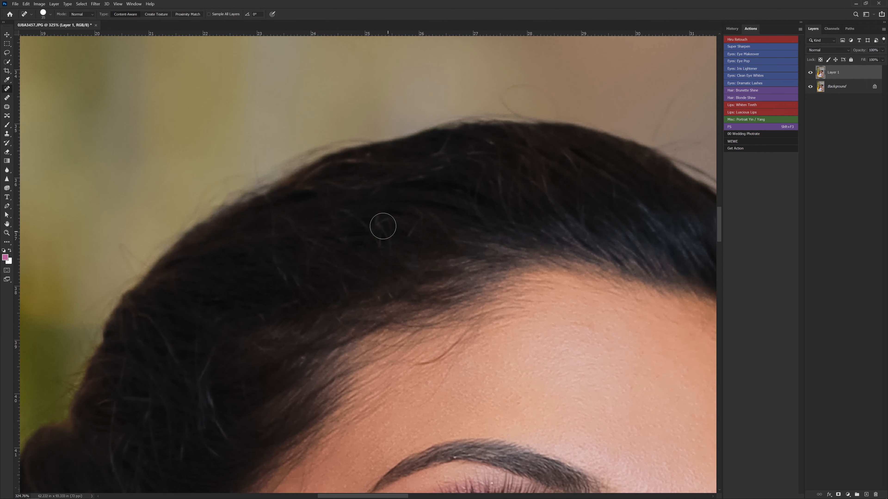
pyautogui.scroll(-2, 383, 226)
pyautogui.scroll(-12, 384, 229)
pyautogui.press('s')
pyautogui.scroll(12, 381, 229)
pyautogui.press('j')
pyautogui.press('[')
pyautogui.press('[')
pyautogui.press('[')
pyautogui.moveTo(348, 174); pyautogui.dragTo(334, 207)
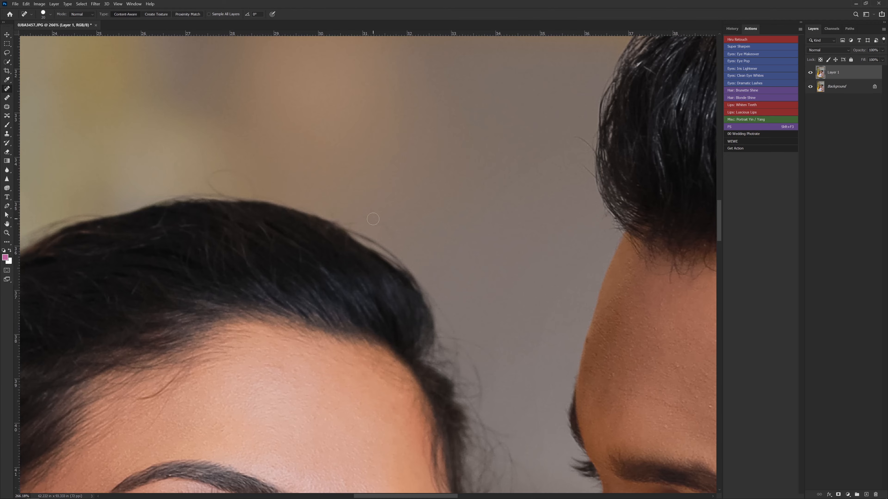
pyautogui.moveTo(227, 186); pyautogui.dragTo(379, 236)
pyautogui.moveTo(400, 240); pyautogui.dragTo(378, 247)
# Heal the stray hairs along the side of the woman's forehead with the Spot Healing Brush.
pyautogui.moveTo(576, 437); pyautogui.dragTo(402, 87)
pyautogui.scroll(1, 456, 252)
pyautogui.moveTo(456, 252); pyautogui.dragTo(425, 270)
pyautogui.scroll(-2, 461, 207)
pyautogui.scroll(-3, 441, 197)
# Clone clean background over the flyaway hairs between the woman's hairline and the man's face with the Clone Stamp.
pyautogui.press('s')
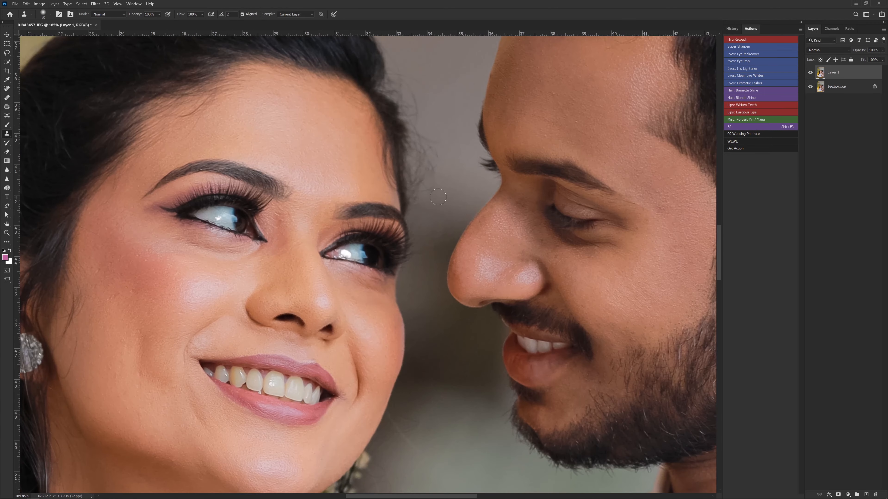
pyautogui.scroll(2, 438, 197)
pyautogui.press(']')
pyautogui.press(']')
pyautogui.keyDown('alt'); pyautogui.click(451, 181); pyautogui.keyUp('alt')
pyautogui.moveTo(416, 189); pyautogui.dragTo(422, 144)
pyautogui.moveTo(422, 144); pyautogui.dragTo(437, 222)
pyautogui.moveTo(430, 168); pyautogui.dragTo(426, 247)
pyautogui.moveTo(425, 246)
pyautogui.mouseDown()
pyautogui.moveTo(413, 208)
pyautogui.moveTo(406, 236)
pyautogui.moveTo(404, 228)
pyautogui.mouseUp()
pyautogui.scroll(-2, 402, 217)
pyautogui.keyDown('alt'); pyautogui.click(383, 238); pyautogui.keyUp('alt')
pyautogui.moveTo(352, 174); pyautogui.dragTo(325, 169)
# Heal the remaining small spots on the couple with the Spot Healing Brush, adjusting the brush size to each spot.
pyautogui.press('[')
pyautogui.press('[')
pyautogui.press('[')
pyautogui.press('[')
pyautogui.press('[')
pyautogui.scroll(-11, 489, 139)
pyautogui.moveTo(497, 341); pyautogui.dragTo(439, 248)
pyautogui.scroll(11, 437, 255)
pyautogui.press('j')
pyautogui.click(448, 307)
pyautogui.scroll(-9, 406, 324)
pyautogui.press(']')
pyautogui.press(']')
pyautogui.press(']')
pyautogui.scroll(4, 506, 150)
pyautogui.moveTo(518, 145); pyautogui.dragTo(516, 162)
pyautogui.scroll(-4, 390, 196)
pyautogui.scroll(-13, 390, 199)
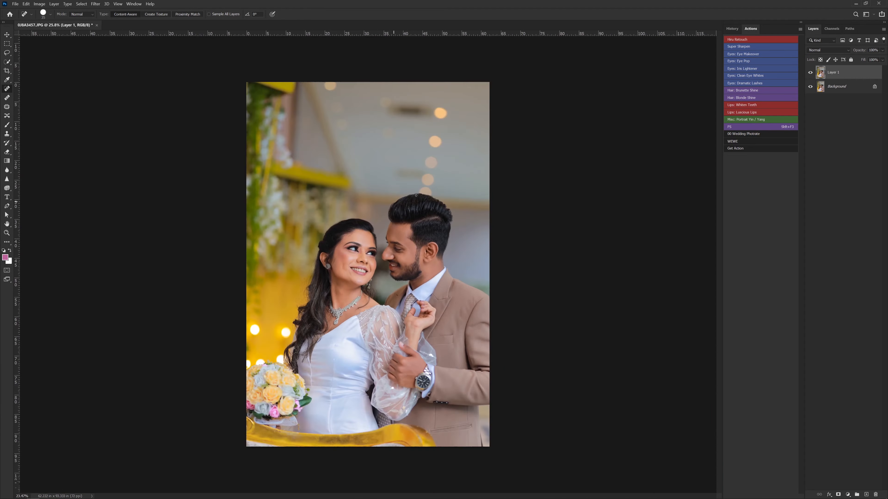
# Merge the retouched layer into the background and duplicate the result onto a new layer.
pyautogui.scroll(7, 412, 342)
pyautogui.hotkey('ctrl', 'e')
pyautogui.scroll(-2, 337, 250)
pyautogui.hotkey('ctrl', 'j')
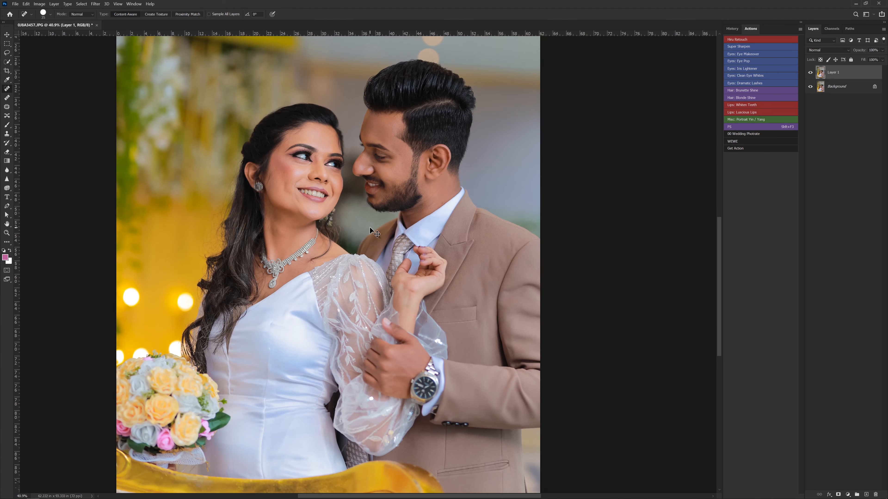
# Paint a soft Quick Mask over the man's hand, the sheer sleeve area and his jacket sleeve.
pyautogui.press('b')
pyautogui.press('d')
pyautogui.press('q')
pyautogui.scroll(5, 409, 340)
pyautogui.moveTo(409, 345); pyautogui.dragTo(377, 386)
pyautogui.scroll(-3, 386, 342)
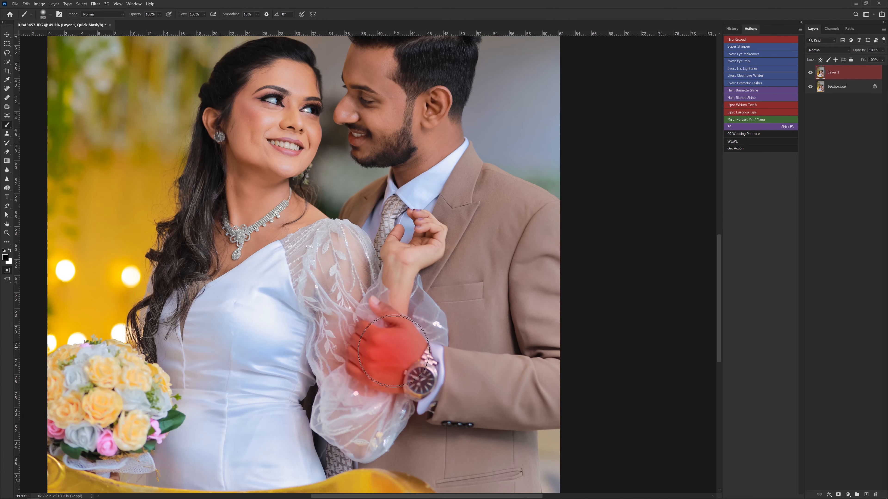
pyautogui.moveTo(345, 329)
pyautogui.mouseDown()
pyautogui.moveTo(355, 438)
pyautogui.moveTo(576, 421)
pyautogui.mouseUp()
# Convert the mask to a selection, adjust its tone with Curves, and merge the layer into the background.
pyautogui.press('q')
pyautogui.hotkey('ctrl', 'm')
pyautogui.moveTo(684, 274); pyautogui.dragTo(681, 270)
pyautogui.press('Return')
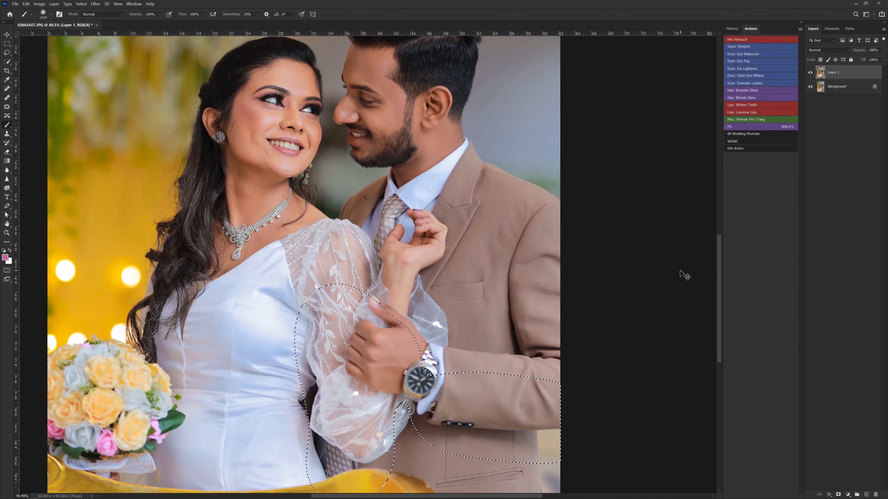
pyautogui.hotkey('ctrl', 'e')
pyautogui.press('v')
# Select a soft round area around the man's chin and collar with Quick Mask and adjust its tone with Curves.
pyautogui.scroll(-5, 481, 346)
pyautogui.scroll(4, 402, 264)
pyautogui.press('q')
pyautogui.scroll(3, 402, 264)
pyautogui.press('b')
pyautogui.moveTo(402, 265); pyautogui.dragTo(418, 257)
pyautogui.press('q')
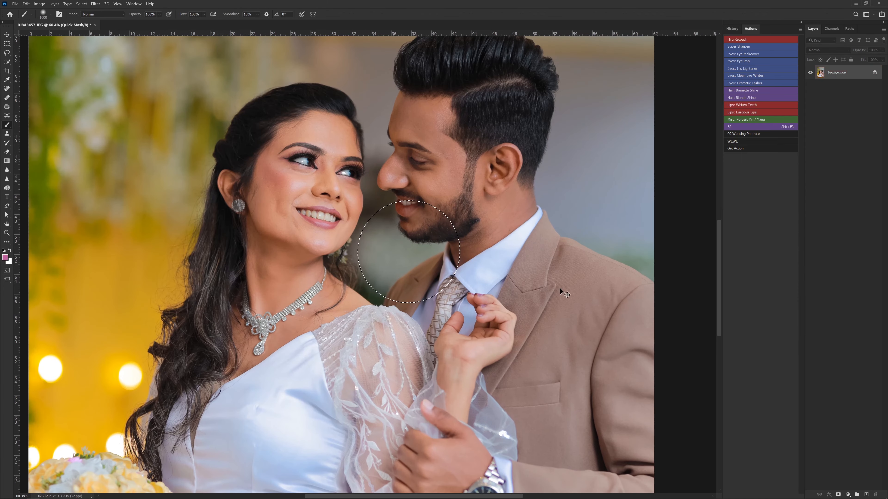
pyautogui.hotkey('ctrl', 'm')
pyautogui.moveTo(683, 275); pyautogui.dragTo(679, 272)
pyautogui.press('Return')
pyautogui.hotkey('ctrl', 'd')
pyautogui.press('v')
pyautogui.scroll(-5, 680, 272)
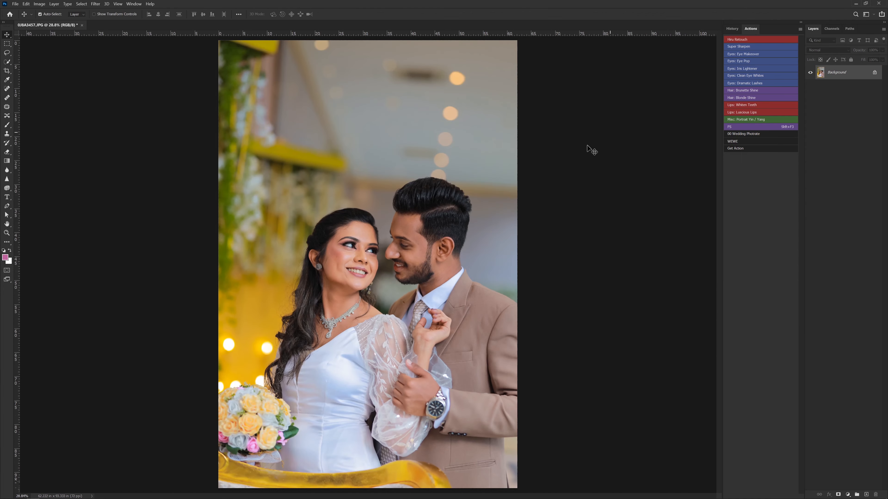
# Run the FS action to build the layer group for skin smoothing.
pyautogui.scroll(4, 664, 186)
pyautogui.click(731, 127)
pyautogui.scroll(5, 386, 161)
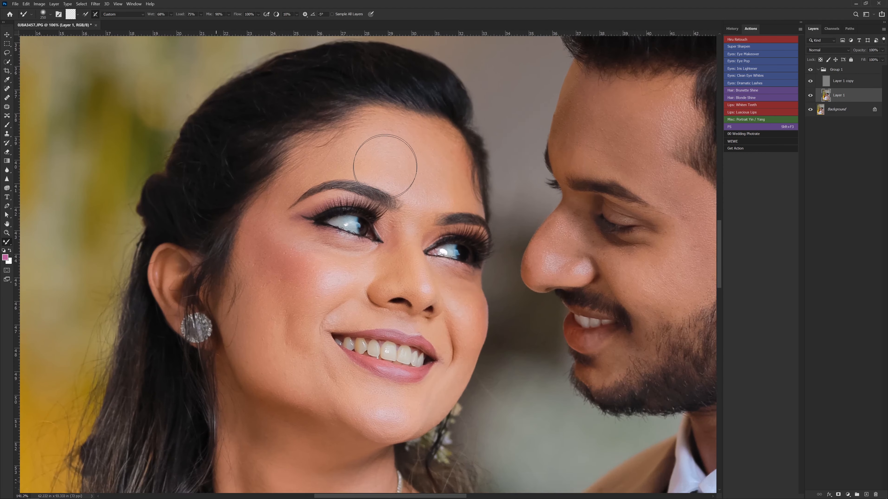
# Smooth the tones of the woman's forehead on Layer 1 with a smaller Mixer Brush.
pyautogui.press('[')
pyautogui.press('[')
pyautogui.press('[')
pyautogui.scroll(4, 434, 151)
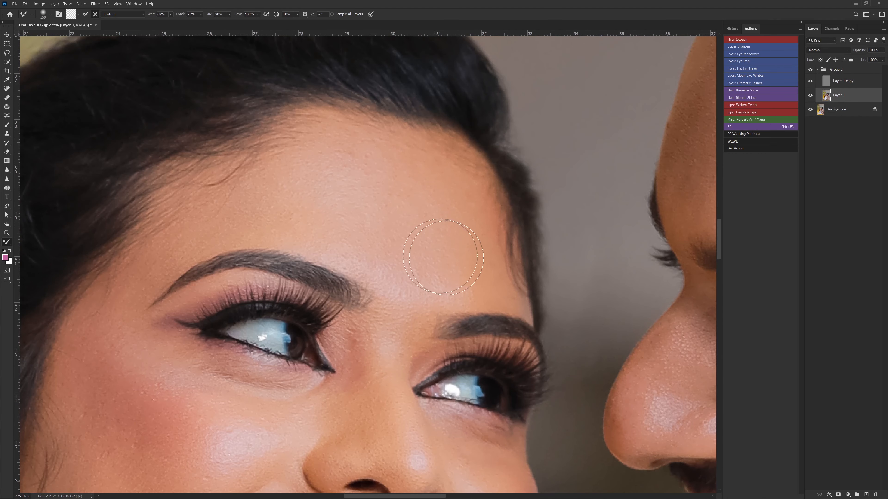
pyautogui.moveTo(407, 186)
pyautogui.mouseDown()
pyautogui.moveTo(452, 214)
pyautogui.moveTo(466, 259)
pyautogui.mouseUp()
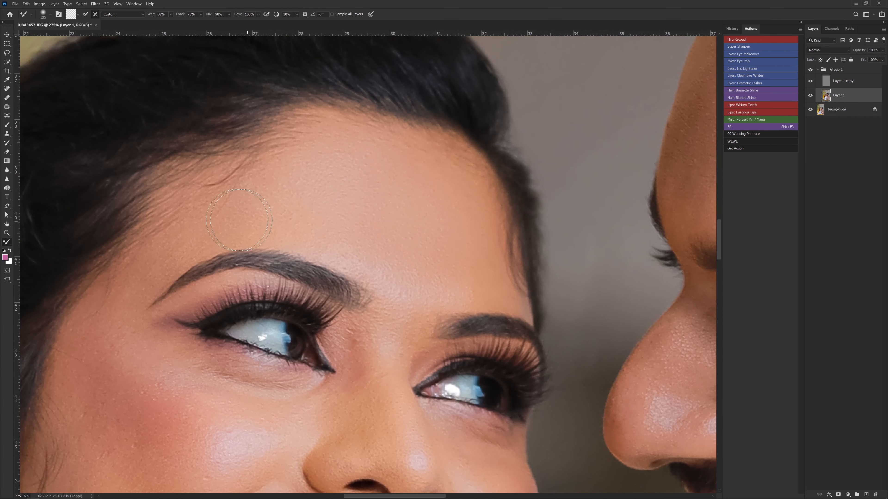
pyautogui.moveTo(262, 256); pyautogui.dragTo(464, 202)
# Blend the skin on the woman's temple and blushed upper cheek with the Mixer Brush, varying its size.
pyautogui.press('[')
pyautogui.press('[')
pyautogui.press('[')
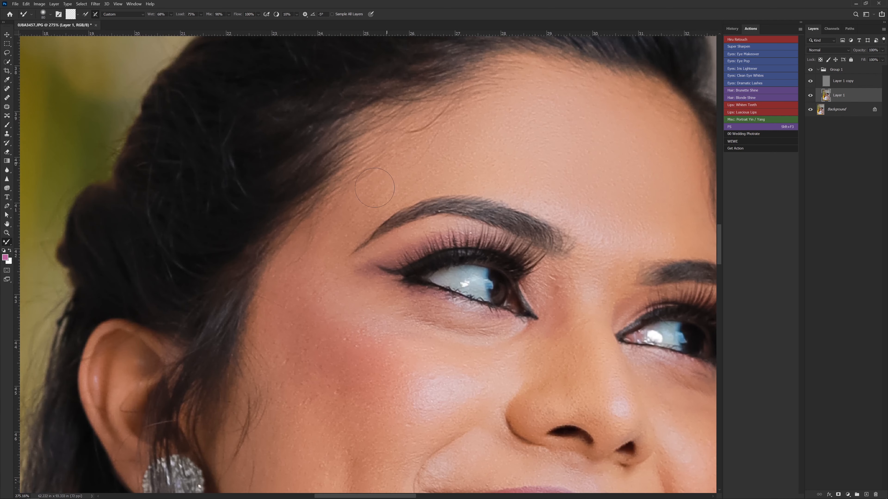
pyautogui.press(']')
pyautogui.press(']')
pyautogui.moveTo(394, 367); pyautogui.dragTo(390, 263)
pyautogui.press('[')
pyautogui.press('[')
pyautogui.press(']')
pyautogui.press(']')
pyautogui.moveTo(422, 305); pyautogui.dragTo(424, 204)
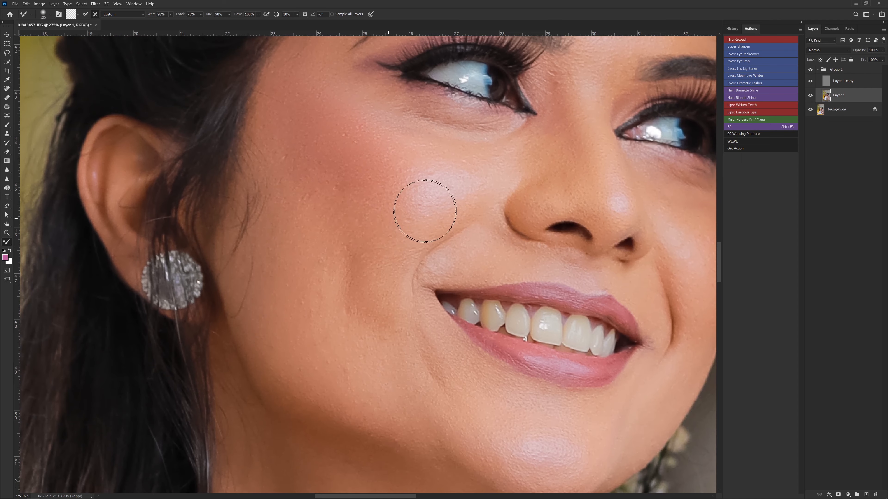
# Smooth the woman's lower cheek and jawline with the Mixer Brush.
pyautogui.press(']')
pyautogui.press(']')
pyautogui.press('[')
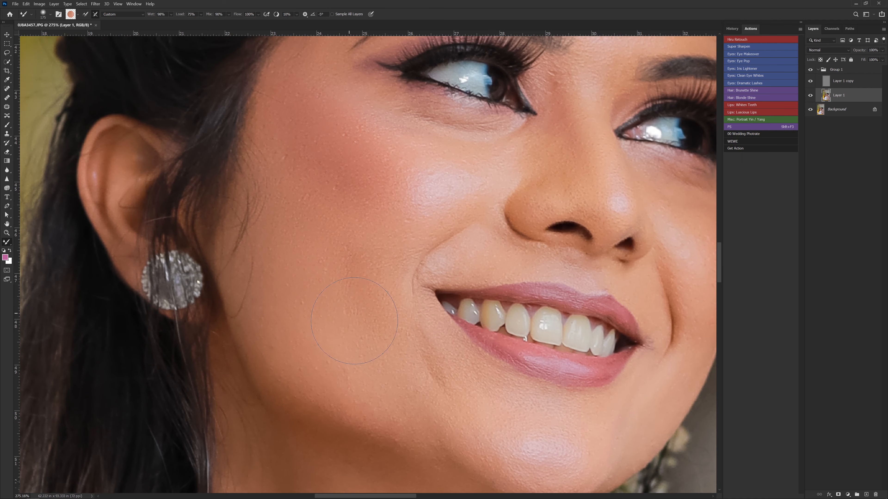
pyautogui.scroll(-3, 315, 308)
pyautogui.scroll(2, 351, 283)
pyautogui.press('[')
pyautogui.press('[')
pyautogui.moveTo(360, 344); pyautogui.dragTo(354, 370)
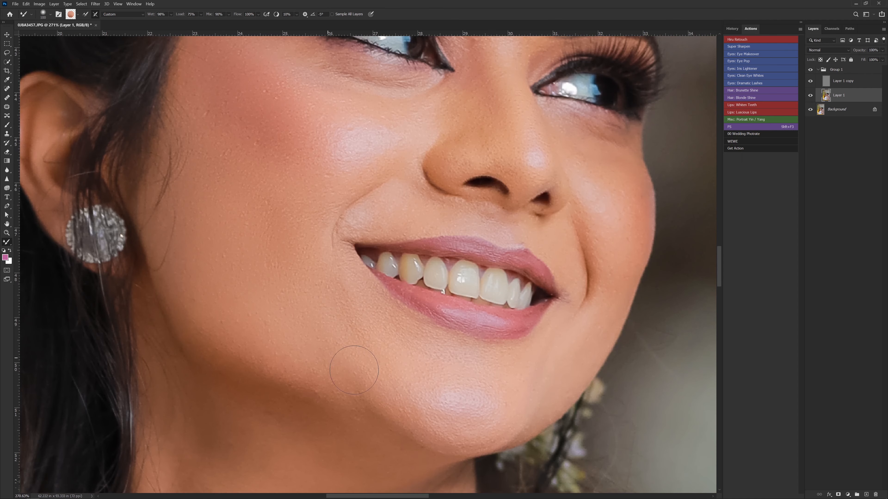
# Blend the skin around the woman's nose, smile line and far cheek with the Mixer Brush.
pyautogui.moveTo(625, 289); pyautogui.dragTo(477, 402)
pyautogui.moveTo(456, 323); pyautogui.dragTo(455, 319)
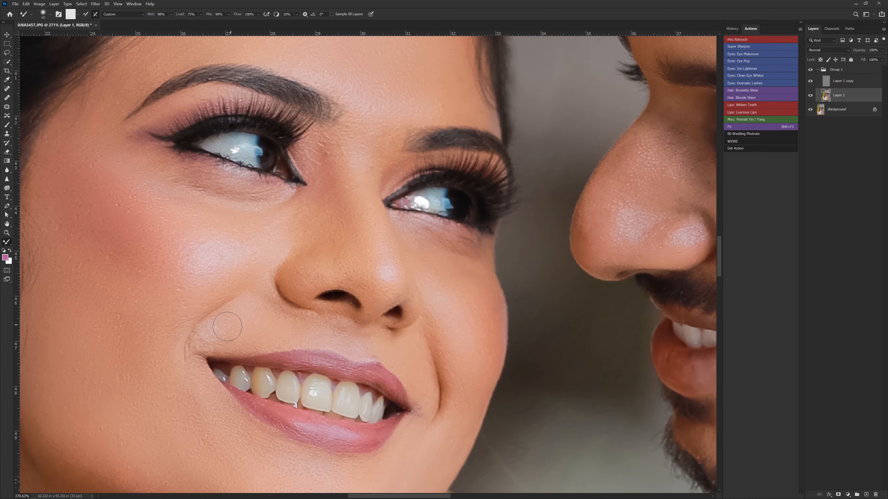
pyautogui.scroll(-4, 273, 310)
pyautogui.scroll(3, 293, 280)
pyautogui.press(']')
pyautogui.press(']')
pyautogui.scroll(-1, 350, 206)
pyautogui.press(']')
pyautogui.press(']')
# Smooth the shadows and skin tones on the woman's neck with a larger Mixer Brush.
pyautogui.moveTo(182, 377); pyautogui.dragTo(317, 125)
pyautogui.press(']')
pyautogui.press(']')
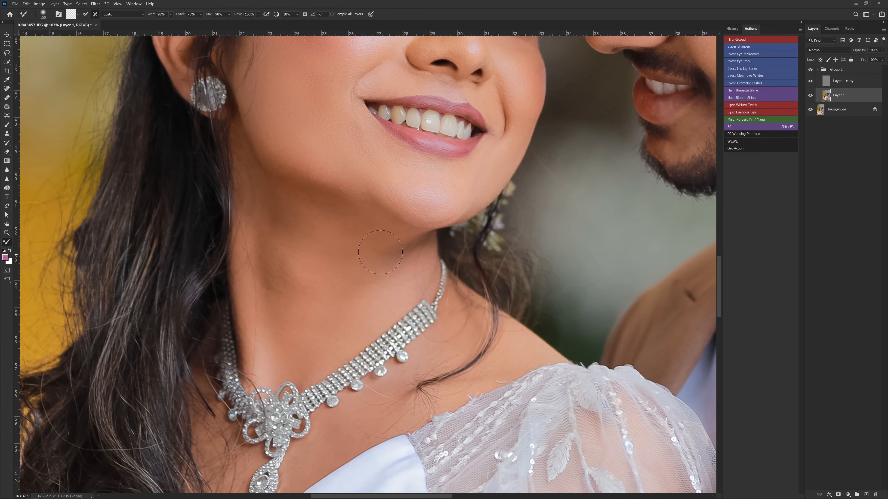
pyautogui.press(']')
pyautogui.press(']')
pyautogui.moveTo(391, 270); pyautogui.dragTo(343, 257)
pyautogui.moveTo(278, 229); pyautogui.dragTo(279, 332)
# Blend the skin on the woman's chest around the necklace pendant with a smaller Mixer Brush.
pyautogui.moveTo(382, 407); pyautogui.dragTo(474, 204)
pyautogui.press('[')
pyautogui.press('[')
pyautogui.press('[')
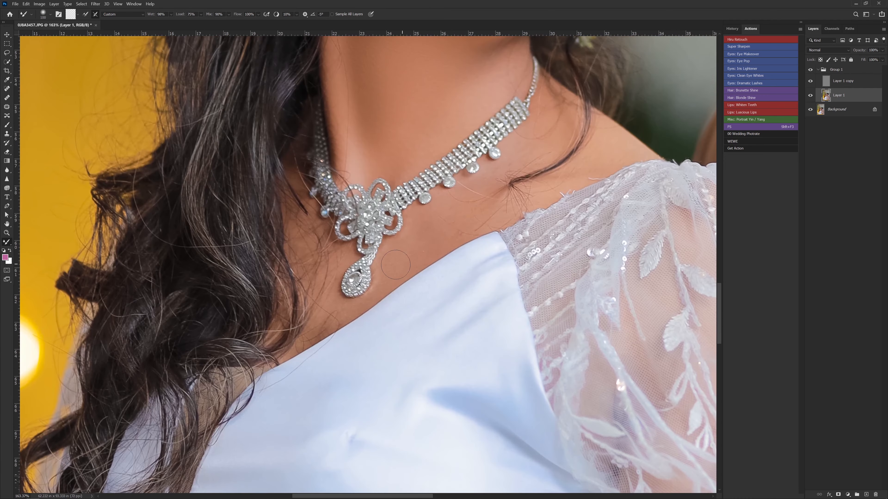
# Smooth the satin fabric on the upper part of the white dress with the Mixer Brush.
pyautogui.moveTo(473, 321); pyautogui.dragTo(521, 174)
pyautogui.press(']')
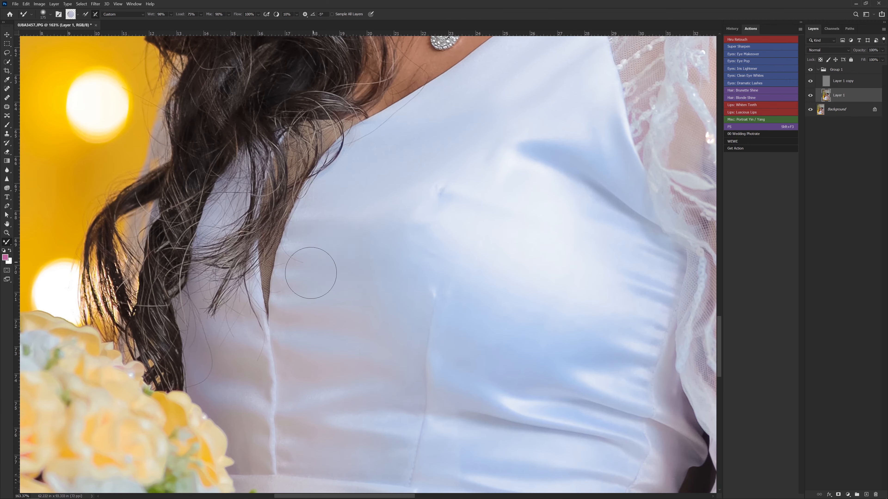
pyautogui.press(']')
pyautogui.press(']')
pyautogui.press('[')
# Smooth the lower part of the white dress beside the bouquet with a larger Mixer Brush.
pyautogui.moveTo(425, 454); pyautogui.dragTo(481, 211)
pyautogui.press(']')
pyautogui.moveTo(332, 367); pyautogui.dragTo(392, 414)
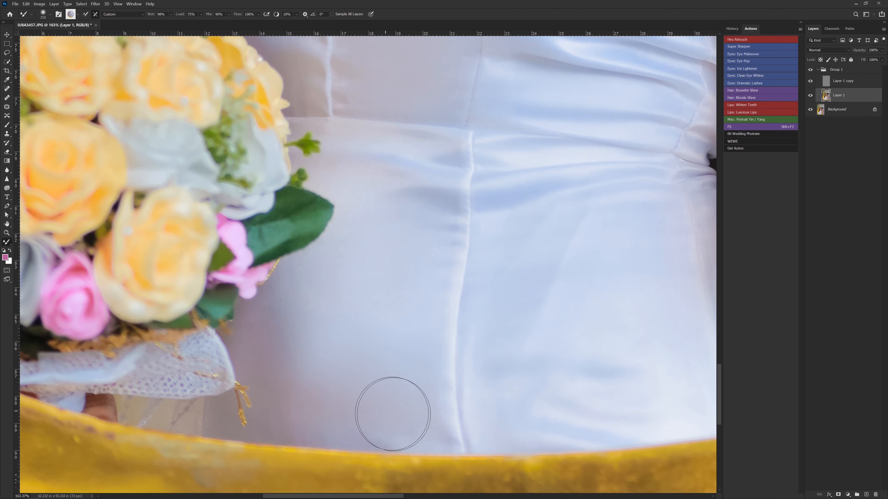
pyautogui.moveTo(629, 242); pyautogui.dragTo(480, 236)
pyautogui.moveTo(363, 417); pyautogui.dragTo(363, 275)
# Blend the skin on the man's hand beside the watch with a smaller Mixer Brush.
pyautogui.moveTo(511, 44); pyautogui.dragTo(434, 337)
pyautogui.moveTo(646, 314); pyautogui.dragTo(344, 350)
pyautogui.scroll(-1, 440, 408)
pyautogui.press('[')
pyautogui.press('[')
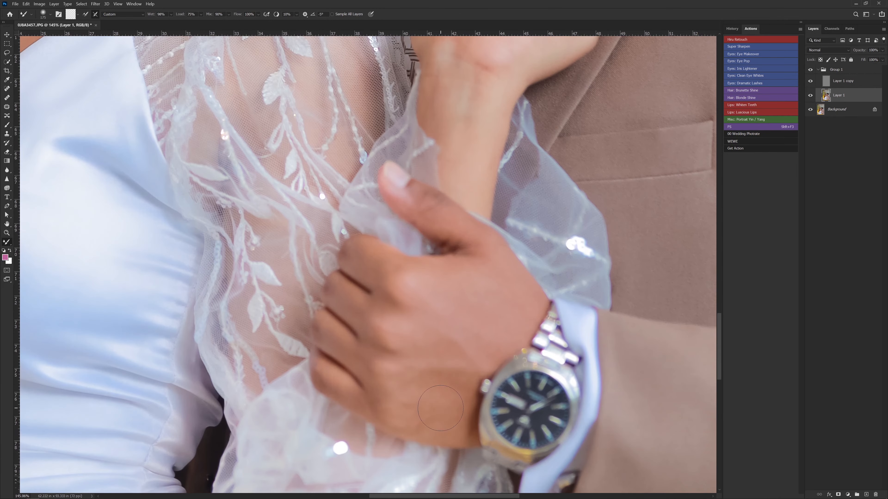
# Smooth the fabric of the man's jacket sleeve with a larger Mixer Brush.
pyautogui.scroll(-3, 414, 318)
pyautogui.moveTo(664, 413)
pyautogui.mouseDown()
pyautogui.moveTo(414, 318)
pyautogui.moveTo(435, 315)
pyautogui.mouseUp()
pyautogui.press(']')
pyautogui.press(']')
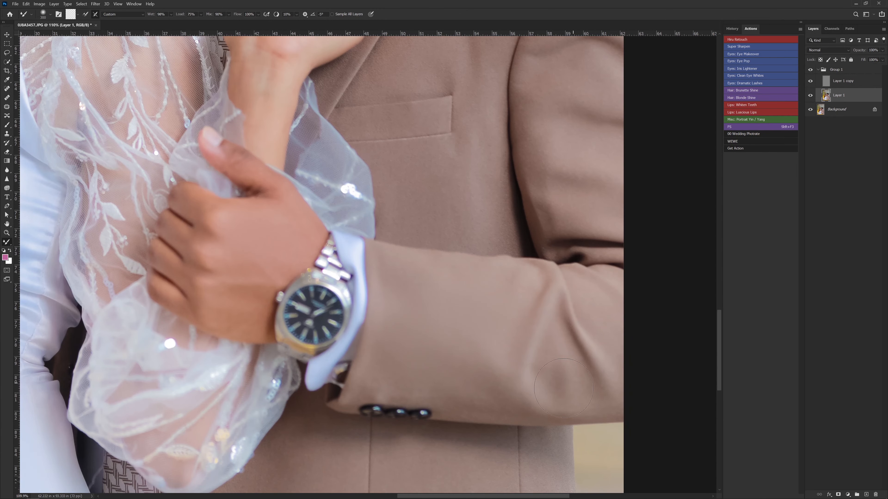
pyautogui.moveTo(564, 389); pyautogui.dragTo(559, 378)
# Smooth the skin on the man's forehead and temple with a reduced Mixer Brush.
pyautogui.moveTo(259, 103); pyautogui.dragTo(310, 303)
pyautogui.scroll(6, 310, 303)
pyautogui.press('[')
pyautogui.press('[')
pyautogui.press('[')
pyautogui.press('[')
pyautogui.moveTo(455, 155)
pyautogui.mouseDown()
pyautogui.moveTo(436, 282)
pyautogui.moveTo(594, 465)
pyautogui.mouseUp()
pyautogui.press('[')
pyautogui.press('[')
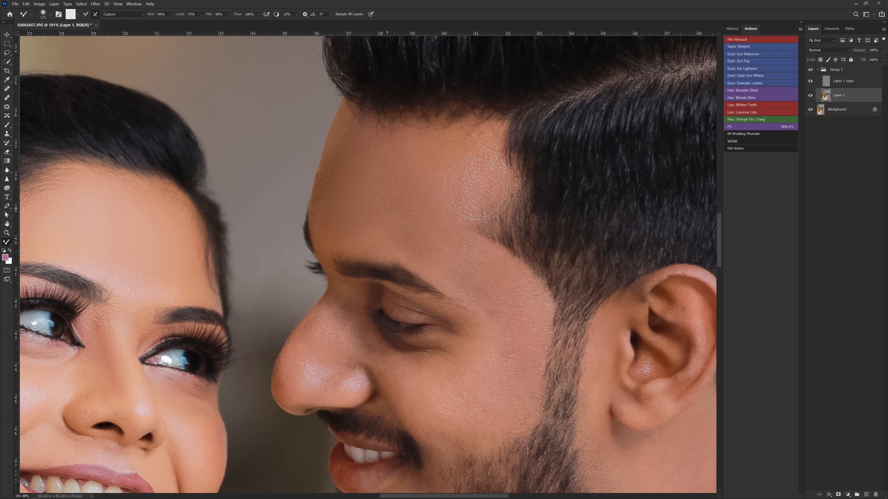
# Blend the man's cheek down to the beard line with a finer Mixer Brush.
pyautogui.moveTo(477, 189); pyautogui.dragTo(456, 59)
pyautogui.press('[')
pyautogui.press('[')
pyautogui.press('[')
pyautogui.moveTo(454, 283)
pyautogui.mouseDown()
pyautogui.moveTo(474, 246)
pyautogui.moveTo(453, 161)
pyautogui.mouseUp()
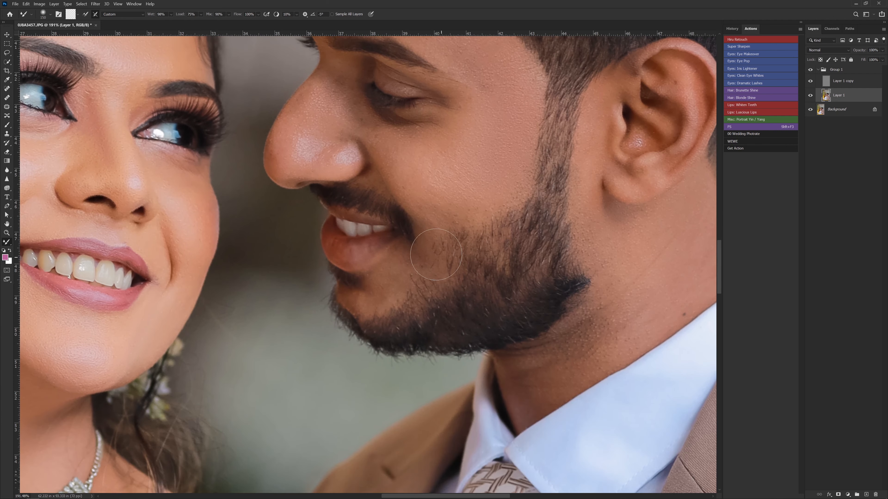
# Smooth the man's neck between beard and collar with the Mixer Brush, finishing the remaining skin areas.
pyautogui.press(']')
pyautogui.press(']')
pyautogui.press(']')
pyautogui.moveTo(580, 337); pyautogui.dragTo(588, 328)
pyautogui.moveTo(677, 357)
pyautogui.mouseDown()
pyautogui.moveTo(497, 331)
pyautogui.moveTo(495, 425)
pyautogui.mouseUp()
pyautogui.scroll(-5, 495, 425)
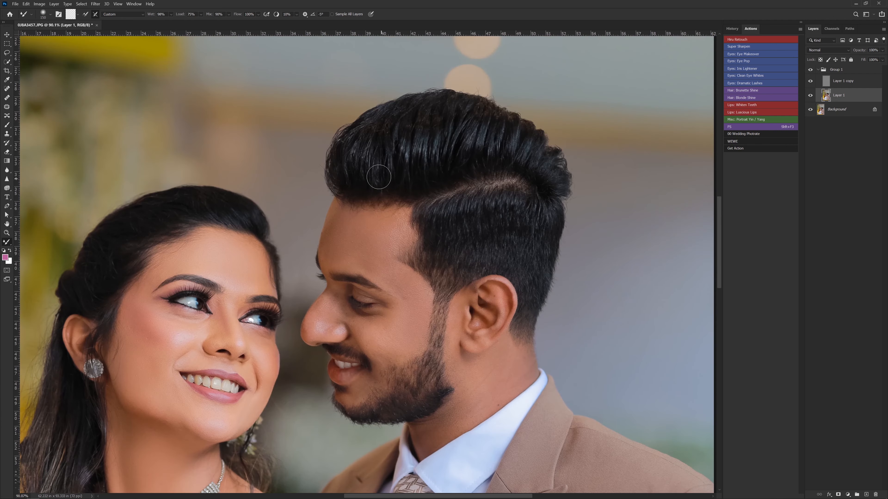
pyautogui.moveTo(478, 258); pyautogui.dragTo(555, 233)
pyautogui.scroll(-3, 555, 234)
pyautogui.scroll(3, 316, 351)
pyautogui.moveTo(317, 350); pyautogui.dragTo(339, 290)
pyautogui.scroll(-8, 332, 279)
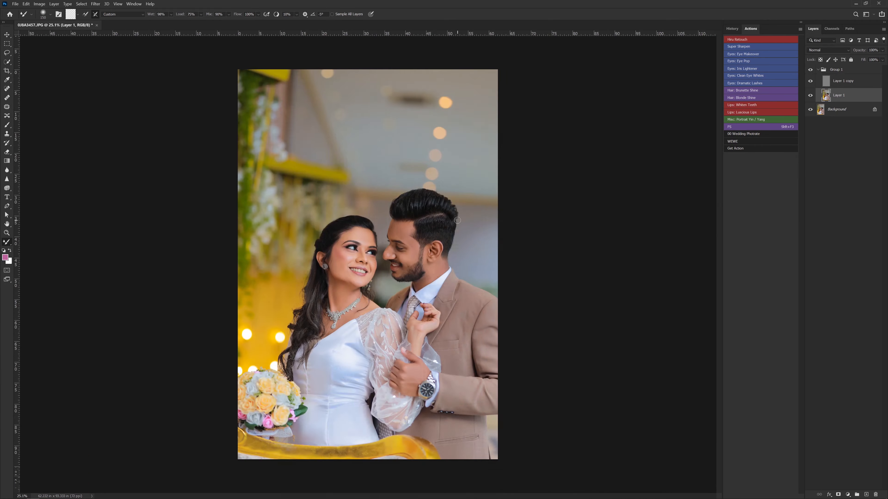
# Smooth a broad area of the portrait with a strongly enlarged Mixer Brush.
pyautogui.scroll(9, 315, 265)
pyautogui.scroll(2, 315, 265)
pyautogui.scroll(-10, 386, 210)
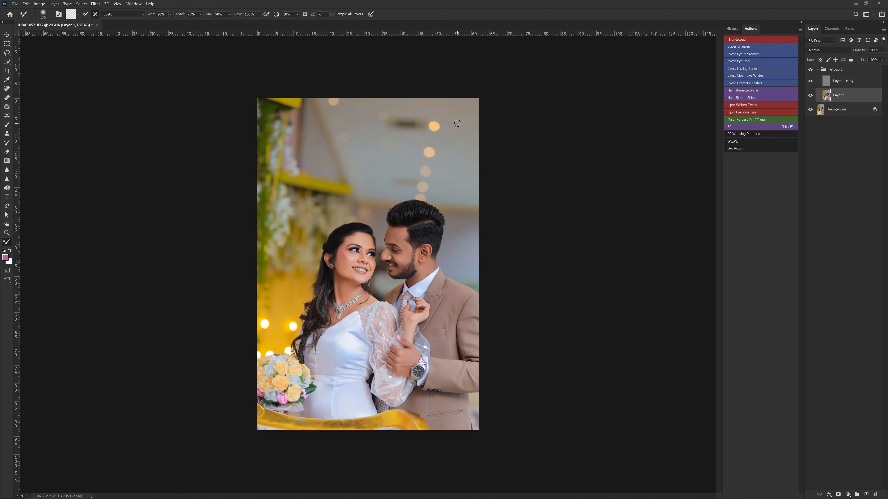
pyautogui.scroll(3, 386, 245)
pyautogui.scroll(-3, 386, 245)
pyautogui.press(']')
pyautogui.press(']')
pyautogui.press(']')
pyautogui.press(']')
pyautogui.press(']')
pyautogui.press(']')
pyautogui.press(']')
pyautogui.press(']')
pyautogui.press(']')
pyautogui.scroll(4, 386, 293)
pyautogui.scroll(5, 456, 278)
pyautogui.moveTo(420, 465)
pyautogui.mouseDown()
pyautogui.moveTo(455, 279)
pyautogui.moveTo(404, 262)
pyautogui.moveTo(540, 303)
pyautogui.mouseUp()
# Blend the remaining uneven areas of the portrait with a smaller Mixer Brush.
pyautogui.press('[')
pyautogui.press('[')
pyautogui.press('[')
pyautogui.press('[')
pyautogui.press('[')
pyautogui.press(']')
pyautogui.moveTo(185, 332); pyautogui.dragTo(569, 361)
pyautogui.moveTo(276, 313); pyautogui.dragTo(140, 304)
# Merge the retouching group and its layers into a single background layer.
pyautogui.press('v')
pyautogui.moveTo(350, 258); pyautogui.dragTo(424, 214)
pyautogui.hotkey('ctrl', 'shift', 'e')
pyautogui.scroll(3, 342, 272)
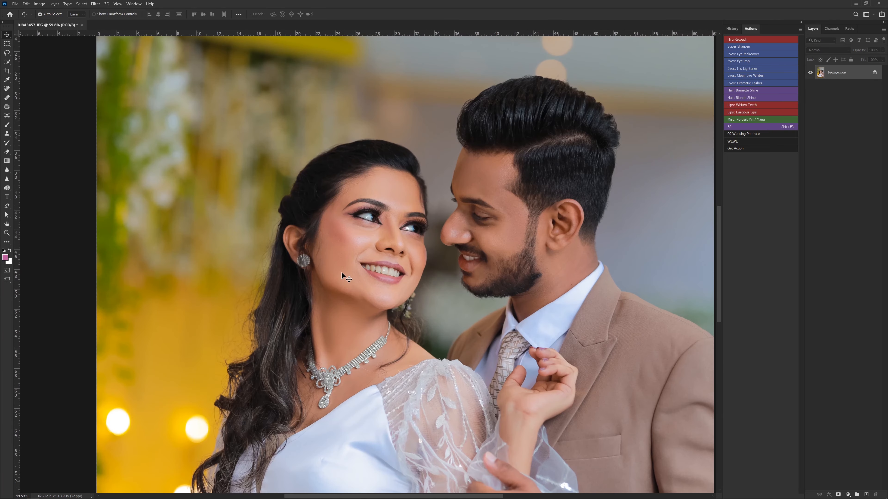
# Apply a Levels adjustment to a duplicate of the background and merge everything back into one layer.
pyautogui.hotkey('ctrl', 'j')
pyautogui.hotkey('ctrl', 'l')
pyautogui.moveTo(725, 232); pyautogui.dragTo(723, 232)
pyautogui.click(754, 167)
pyautogui.press('v')
pyautogui.scroll(-4, 480, 225)
pyautogui.hotkey('ctrl', 'shift', 'e')
pyautogui.scroll(3, 338, 265)
pyautogui.hotkey('ctrl', 'j')
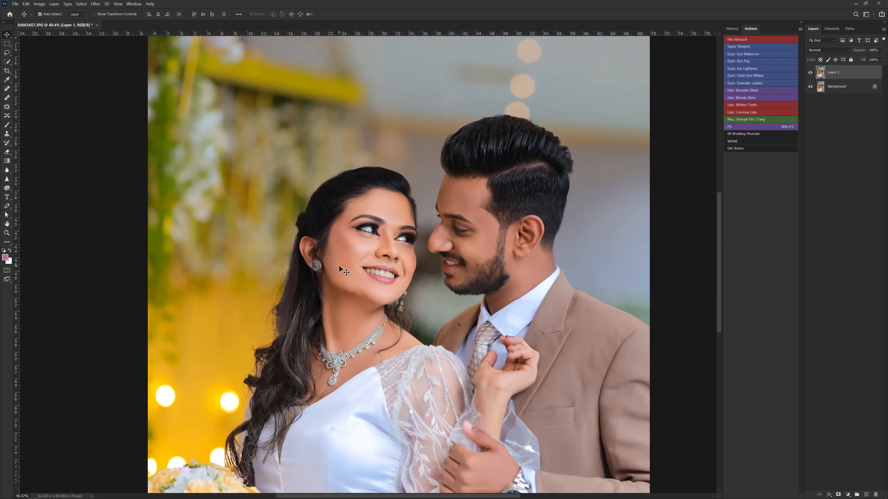
pyautogui.hotkey('ctrl', 'shift', 'e')
# Run the Lips: Whiten Teeth action and continue to its painting stage.
pyautogui.scroll(6, 377, 272)
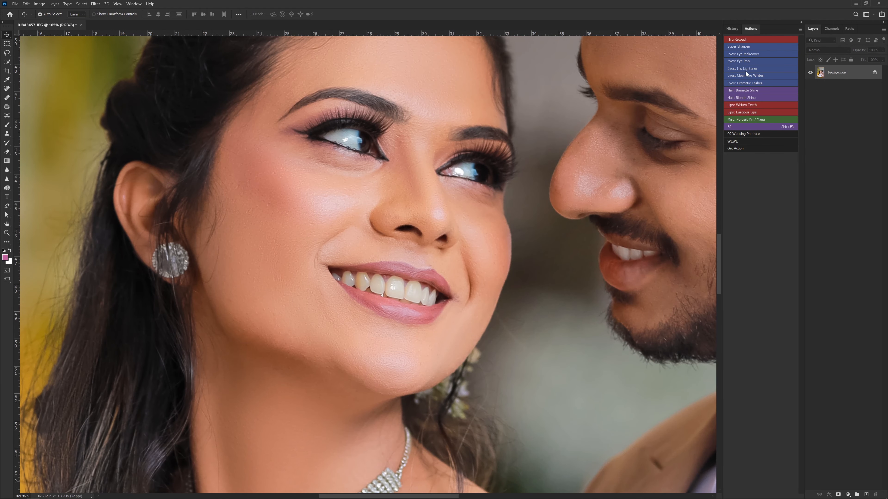
pyautogui.click(747, 106)
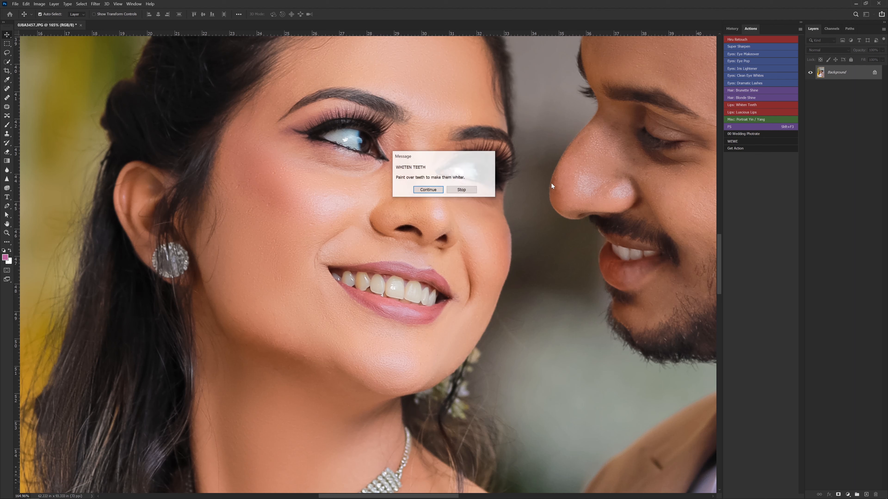
pyautogui.click(427, 190)
# Paint over the bride's teeth on the Whiten Teeth mask with a much smaller brush.
pyautogui.press('[')
pyautogui.press('[')
pyautogui.press('[')
pyautogui.press('[')
pyautogui.press('[')
pyautogui.press('[')
pyautogui.press('[')
pyautogui.press('[')
pyautogui.press('[')
pyautogui.press('[')
pyautogui.press('[')
pyautogui.press('[')
pyautogui.press('[')
pyautogui.press('[')
pyautogui.press('[')
pyautogui.press('[')
pyautogui.press('[')
pyautogui.press('[')
pyautogui.press('[')
pyautogui.press('[')
pyautogui.scroll(5, 352, 281)
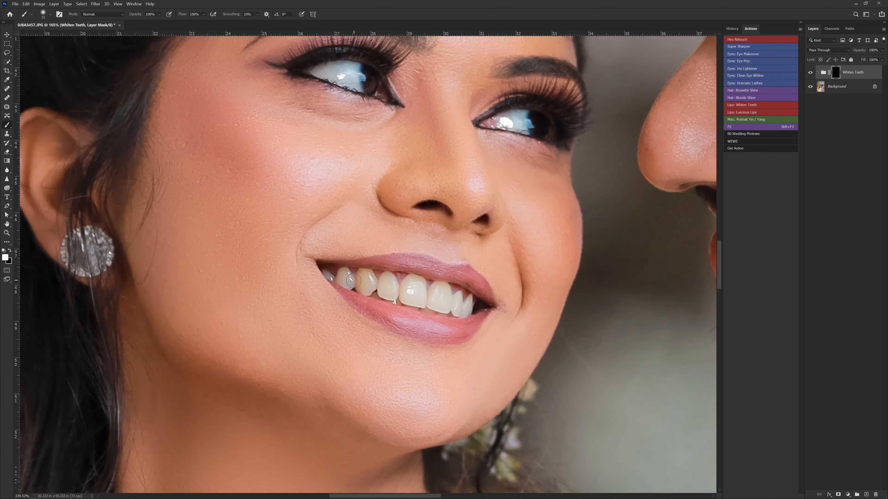
pyautogui.moveTo(350, 283)
pyautogui.mouseDown()
pyautogui.moveTo(336, 274)
pyautogui.moveTo(416, 284)
pyautogui.mouseUp()
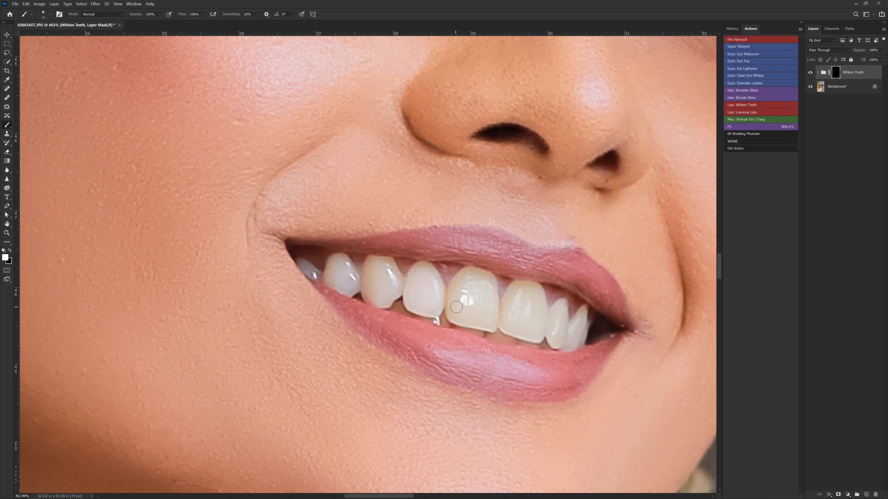
pyautogui.moveTo(475, 297); pyautogui.dragTo(481, 317)
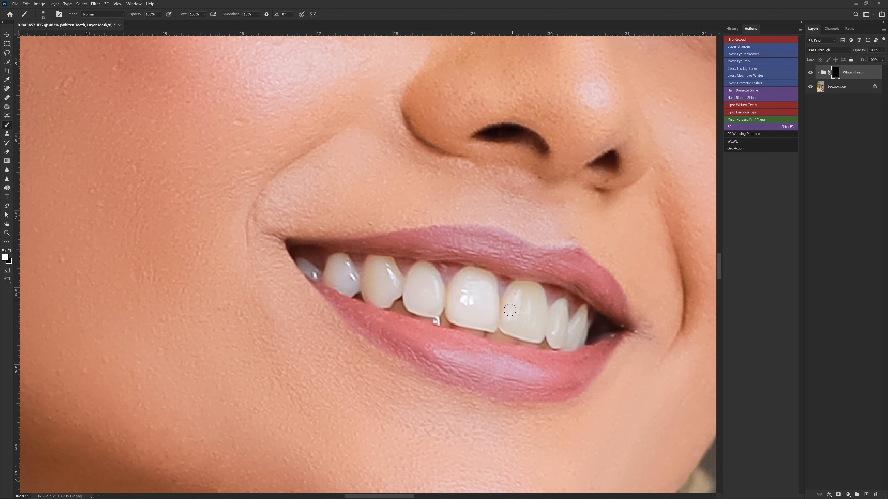
pyautogui.moveTo(535, 307); pyautogui.dragTo(529, 287)
pyautogui.press('[')
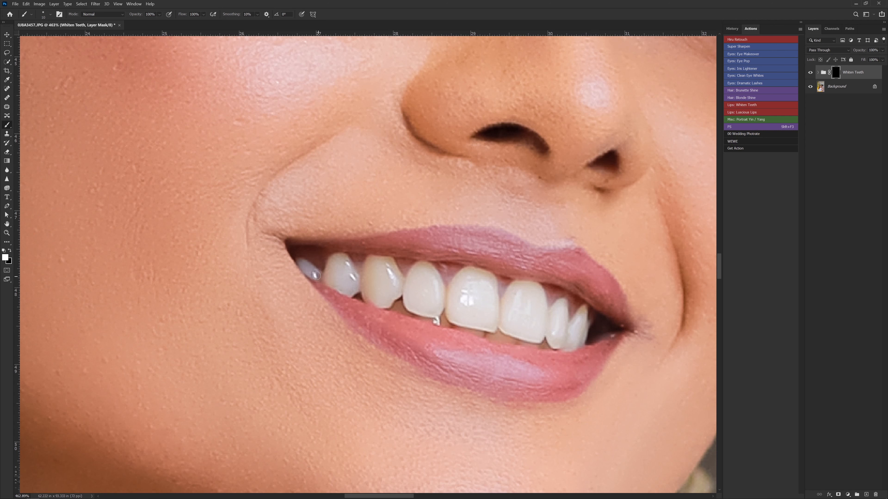
# Paint over the whites of the bride's eyes on the Whiten Teeth mask to brighten them.
pyautogui.scroll(-6, 316, 275)
pyautogui.scroll(6, 318, 148)
pyautogui.press(']')
pyautogui.press(']')
pyautogui.press(']')
pyautogui.moveTo(281, 142)
pyautogui.mouseDown()
pyautogui.moveTo(348, 147)
pyautogui.moveTo(304, 152)
pyautogui.mouseUp()
pyautogui.press('[')
pyautogui.scroll(-5, 305, 144)
pyautogui.scroll(4, 502, 201)
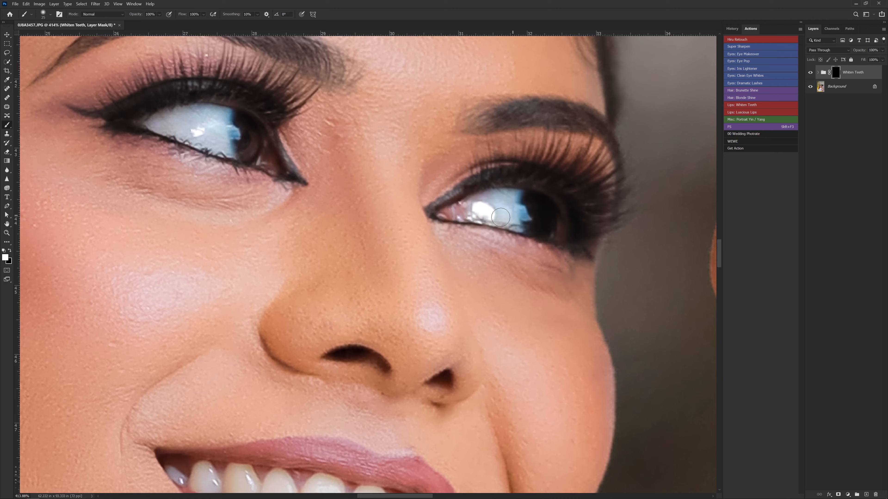
# Whiten the man's teeth on the same mask with a smaller brush and merge the result into the background.
pyautogui.press('[')
pyautogui.press('[')
pyautogui.scroll(-5, 501, 217)
pyautogui.scroll(5, 502, 221)
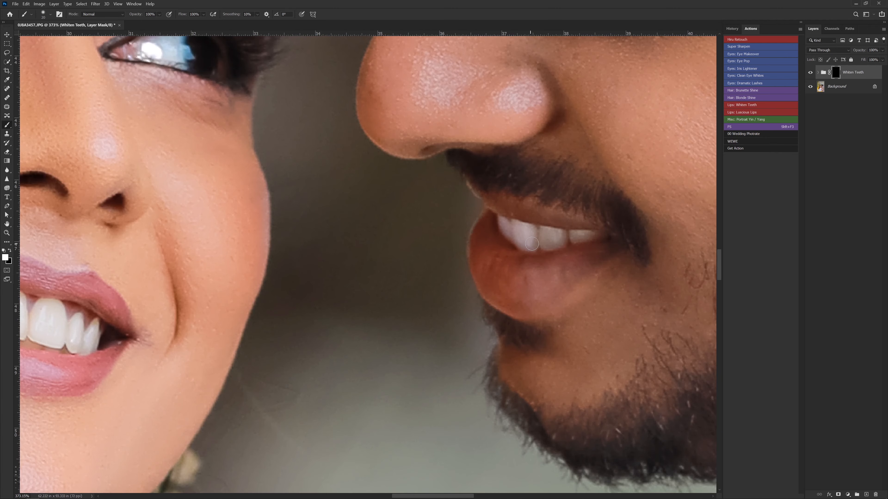
pyautogui.scroll(-6, 551, 238)
pyautogui.press(']')
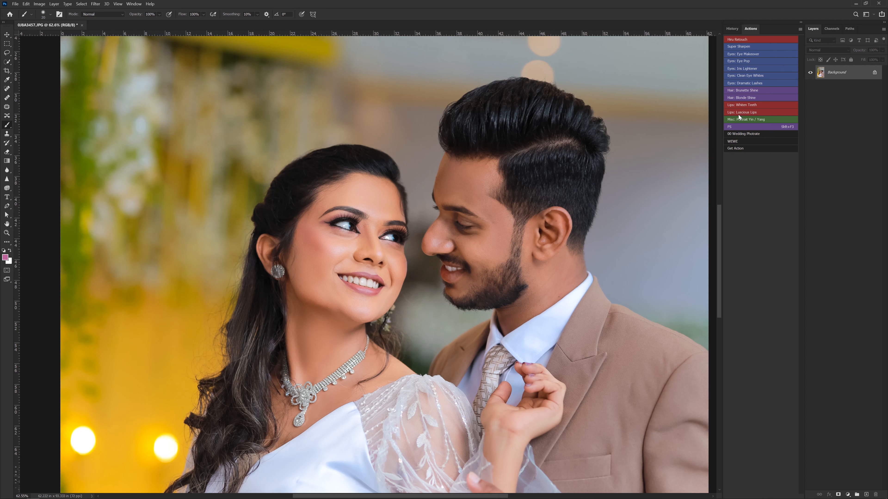
pyautogui.scroll(8, 337, 290)
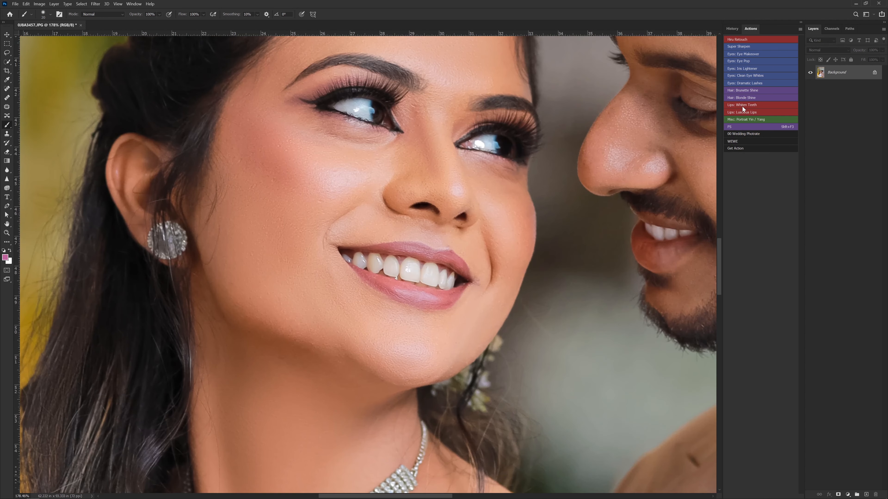
pyautogui.scroll(-4, 325, 307)
pyautogui.scroll(2, 433, 269)
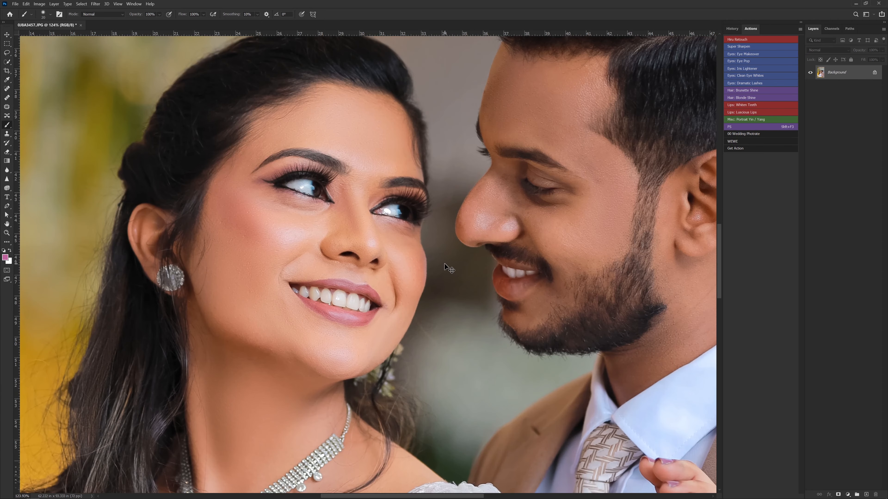
pyautogui.scroll(-3, 450, 268)
pyautogui.scroll(2, 426, 210)
pyautogui.scroll(-4, 405, 153)
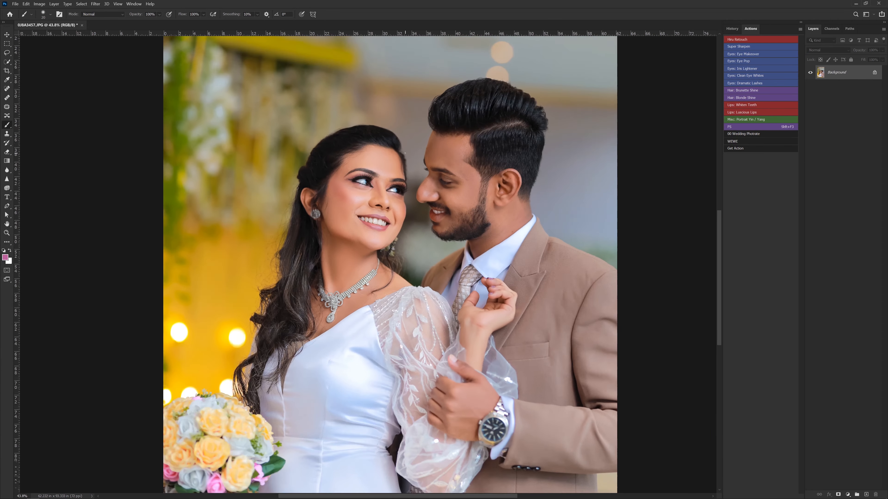
# Duplicate the layer and select the sleeve, dress and lower jacket area by painting a Quick Mask with an enlarged black brush.
pyautogui.scroll(-1, 405, 153)
pyautogui.hotkey('ctrl', 'j')
pyautogui.press('d')
pyautogui.press('q')
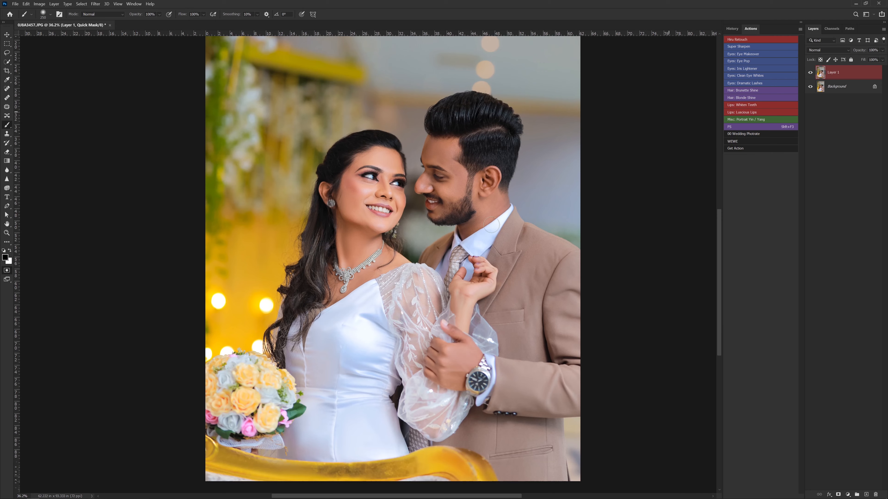
pyautogui.press(']')
pyautogui.press(']')
pyautogui.press(']')
pyautogui.press(']')
pyautogui.press(']')
pyautogui.press(']')
pyautogui.scroll(3, 405, 337)
pyautogui.moveTo(401, 349)
pyautogui.mouseDown()
pyautogui.moveTo(405, 294)
pyautogui.moveTo(353, 414)
pyautogui.moveTo(373, 320)
pyautogui.mouseUp()
pyautogui.moveTo(416, 308)
pyautogui.mouseDown()
pyautogui.moveTo(391, 348)
pyautogui.moveTo(559, 412)
pyautogui.moveTo(402, 182)
pyautogui.mouseUp()
pyautogui.press('q')
# Brighten the selected area slightly with an RGB Curves adjustment, deselect it and merge the layer down.
pyautogui.hotkey('ctrl', 'm')
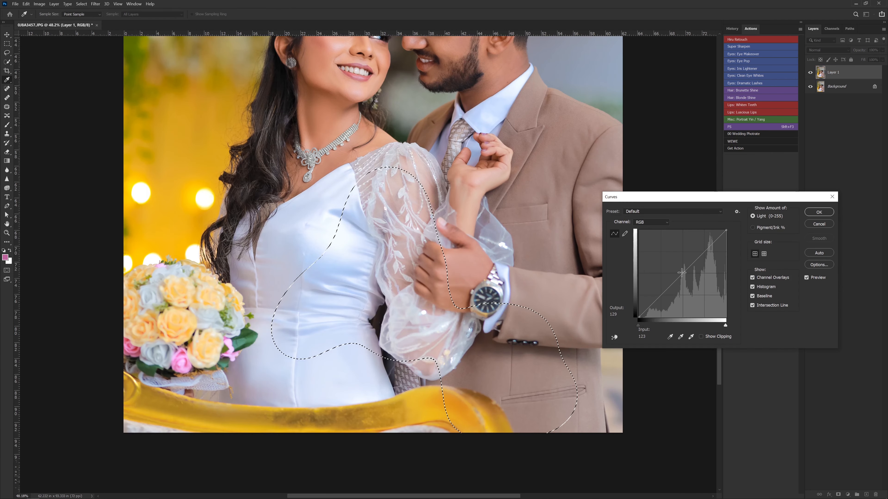
pyautogui.moveTo(682, 272); pyautogui.dragTo(680, 271)
pyautogui.press('Return')
pyautogui.hotkey('ctrl', 'd')
pyautogui.hotkey('ctrl', 'e')
# Duplicate the layer, open it in Camera Raw, and add a subject mask on the couple with Exposure +0.15.
pyautogui.scroll(-8, 448, 242)
pyautogui.hotkey('ctrl', 'j')
pyautogui.scroll(8, 418, 246)
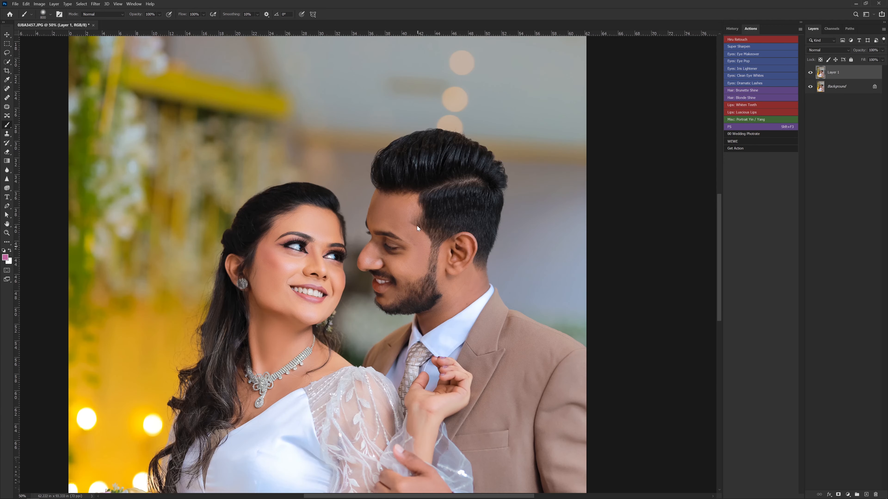
pyautogui.hotkey('ctrl', 'shift', 'a')
pyautogui.hotkey('shift', 'm')
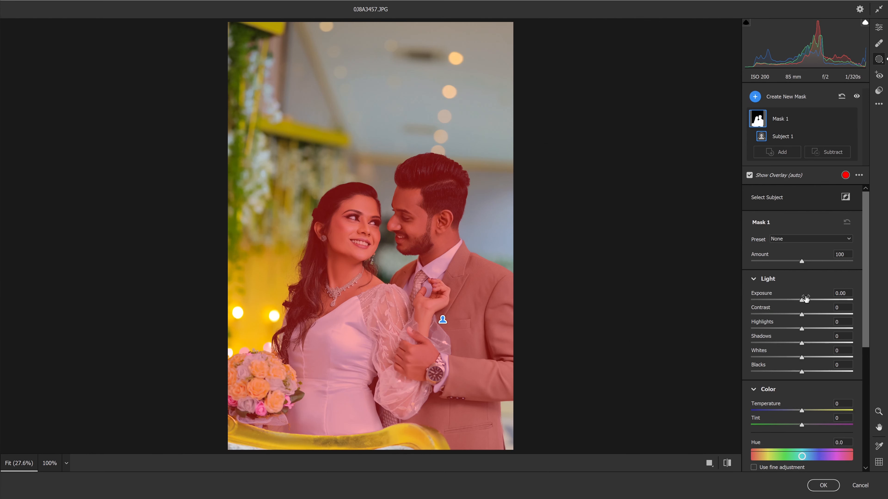
pyautogui.moveTo(805, 299); pyautogui.dragTo(805, 304)
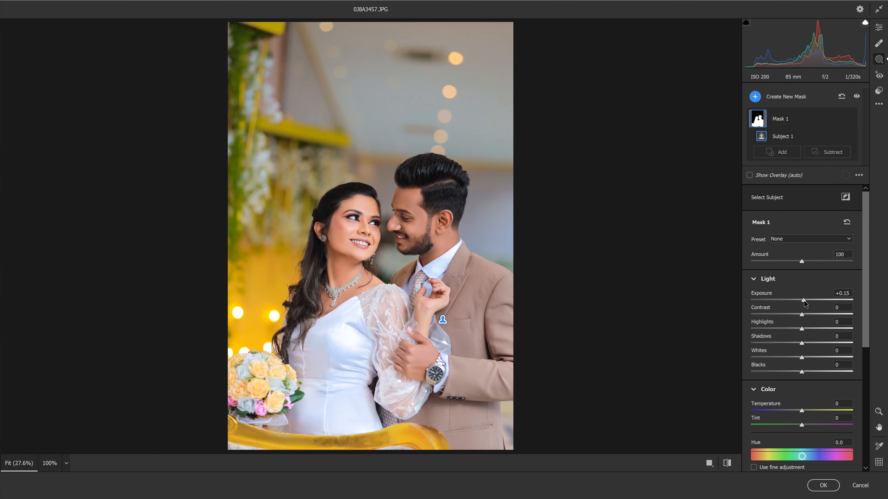
# Add an inverted subject mask for the background, raise its Exposure slightly, and set Texture to -29 and Clarity to -38.
pyautogui.click(755, 96)
pyautogui.click(783, 111)
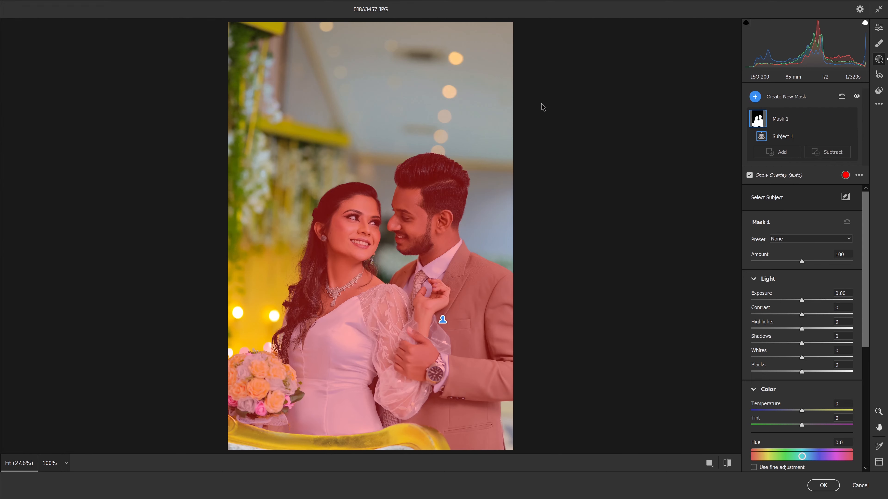
pyautogui.scroll(-7, 804, 322)
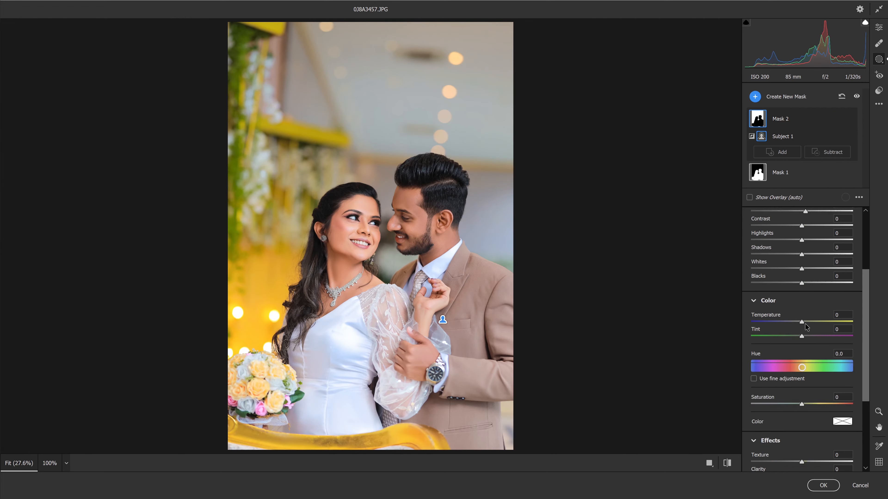
pyautogui.moveTo(801, 332); pyautogui.dragTo(790, 347)
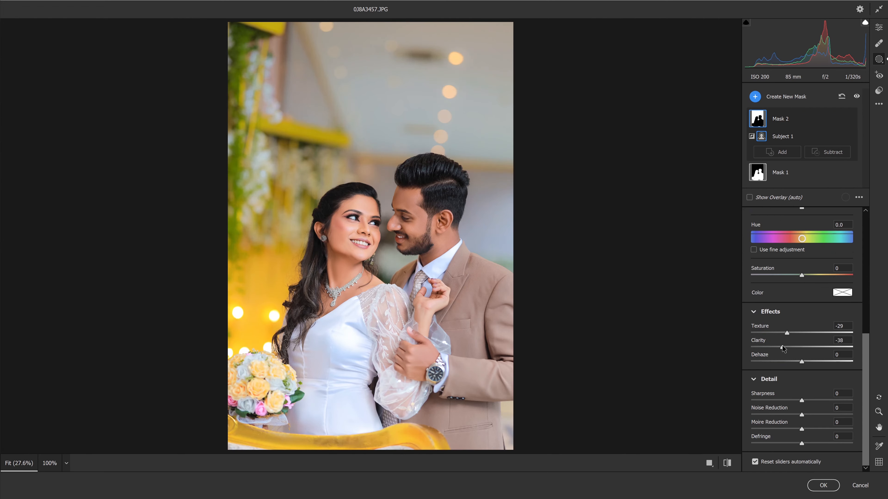
# Brush a mask along the floral decor beside the couple and set Exposure +0.85, Temperature +17 and Saturation +15.
pyautogui.click(758, 97)
pyautogui.click(777, 120)
pyautogui.moveTo(248, 40)
pyautogui.mouseDown()
pyautogui.moveTo(214, 190)
pyautogui.moveTo(219, 154)
pyautogui.mouseUp()
pyautogui.moveTo(801, 439); pyautogui.dragTo(812, 440)
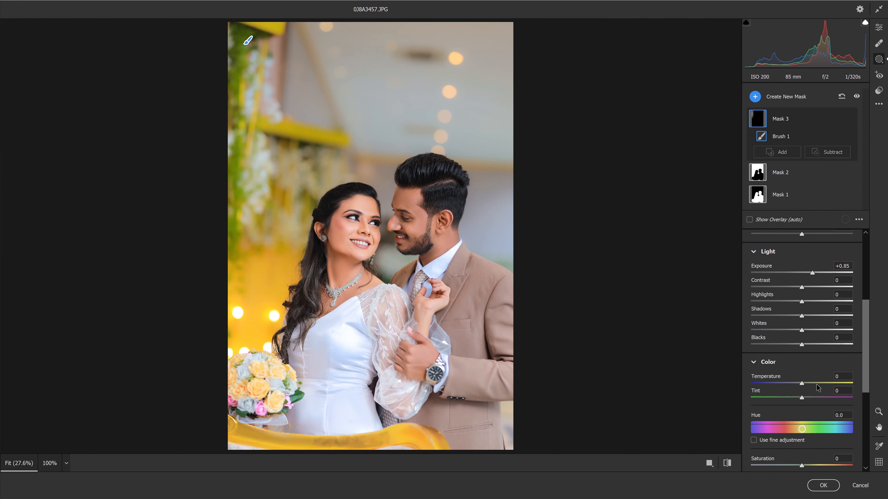
pyautogui.scroll(-2, 814, 461)
pyautogui.moveTo(802, 410); pyautogui.dragTo(809, 411)
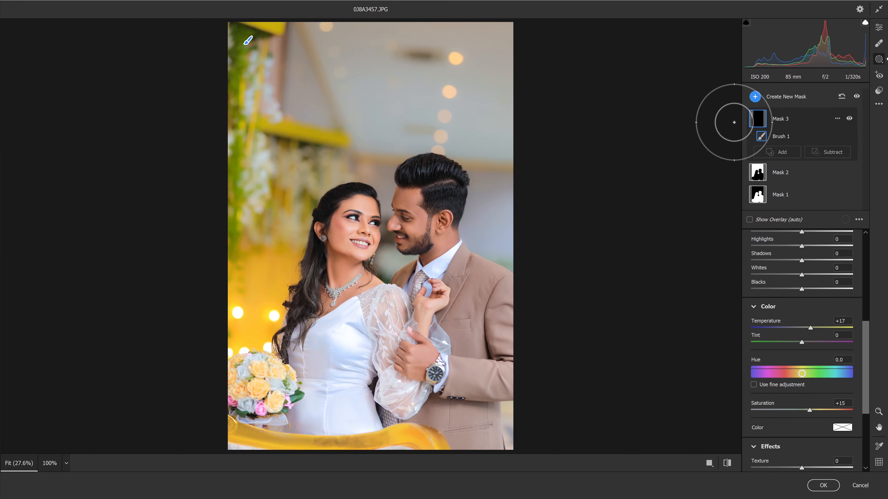
# Add a diagonal linear gradient mask from the man's side towards the bride and set its Exposure to +0.20.
pyautogui.click(756, 97)
pyautogui.click(780, 127)
pyautogui.moveTo(554, 380); pyautogui.dragTo(265, 276)
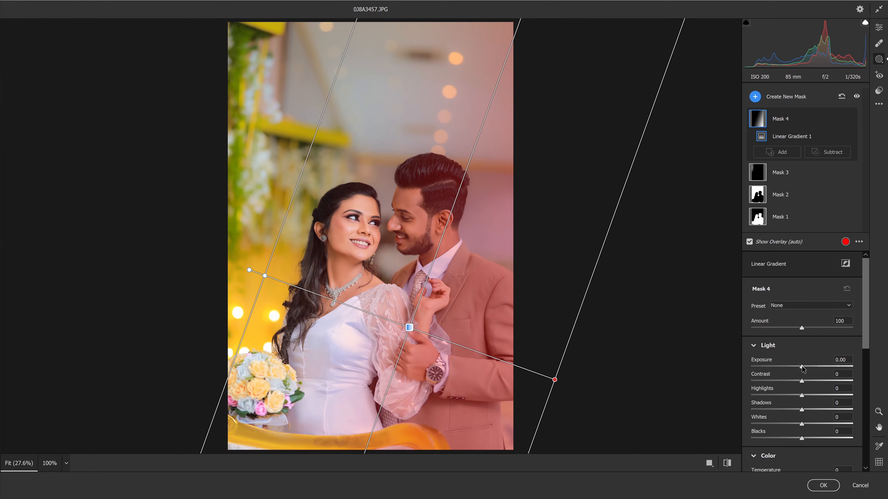
pyautogui.moveTo(801, 367); pyautogui.dragTo(804, 367)
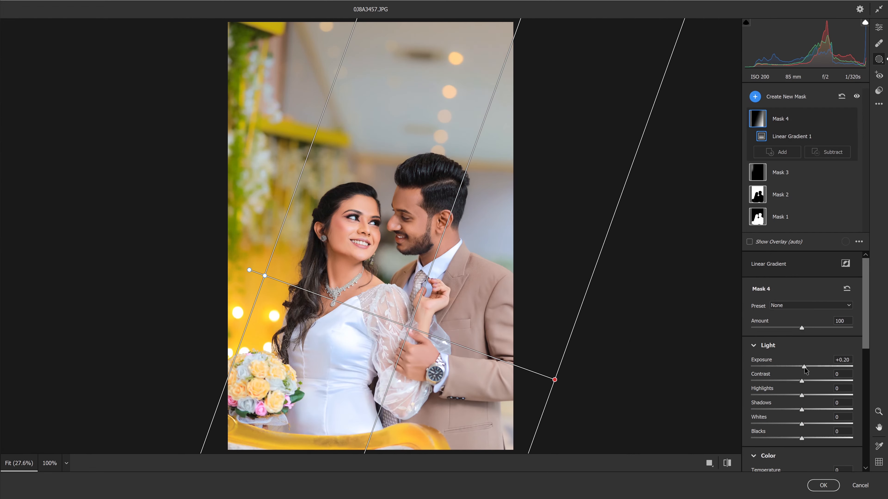
# Create a large radial gradient mask around the couple, tilt it to follow their pose, and invert it.
pyautogui.click(752, 100)
pyautogui.click(786, 135)
pyautogui.moveTo(393, 284); pyautogui.dragTo(492, 448)
pyautogui.scroll(1, 498, 396)
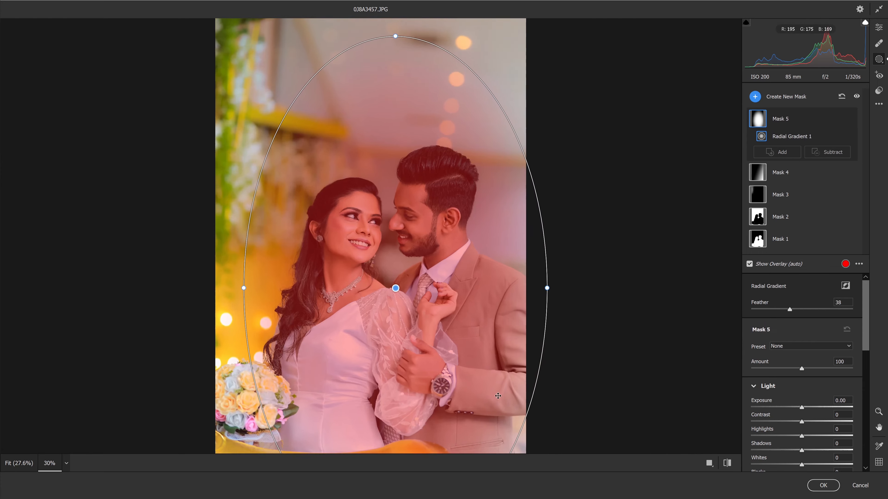
pyautogui.scroll(-2, 498, 396)
pyautogui.moveTo(497, 418); pyautogui.dragTo(552, 350)
pyautogui.click(826, 153)
pyautogui.click(870, 145)
pyautogui.click(845, 285)
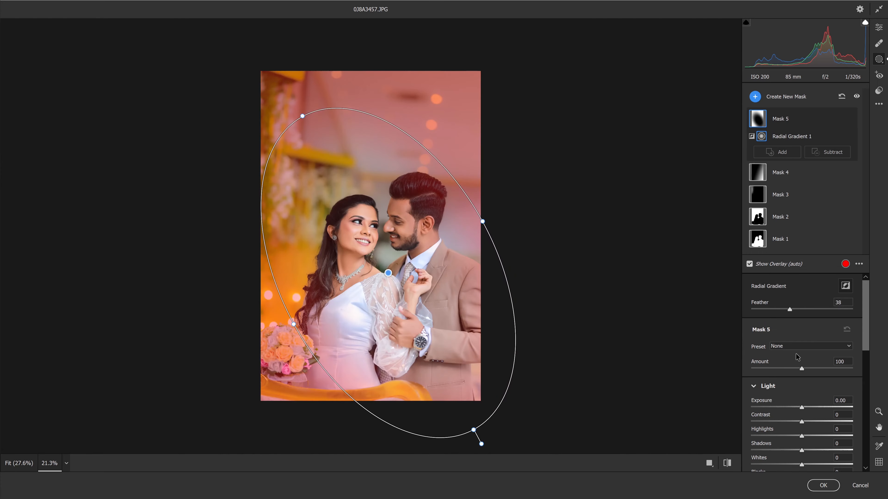
# Set the inverted radial mask's Blacks to -14 and apply the Camera Raw edits.
pyautogui.scroll(-5, 804, 409)
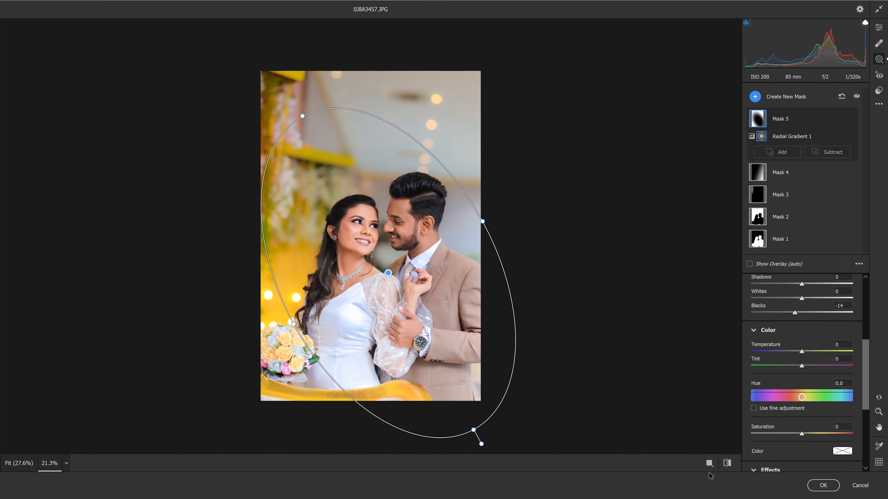
pyautogui.click(823, 485)
pyautogui.scroll(-4, 405, 243)
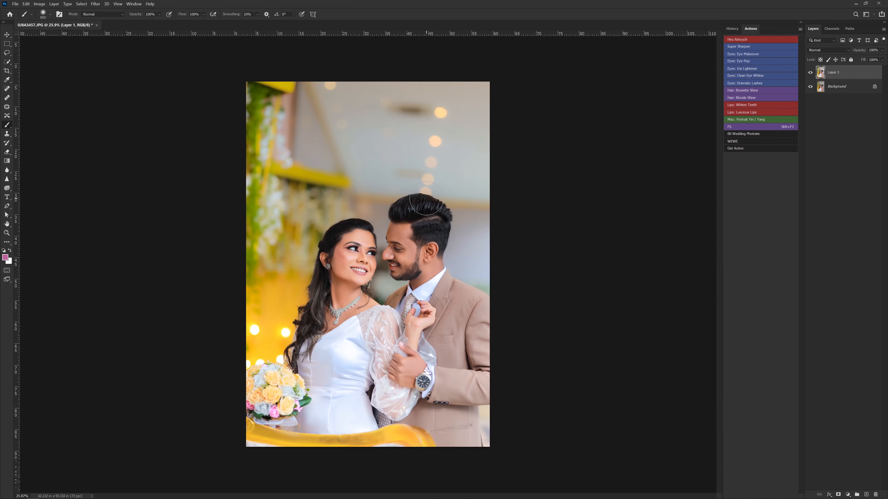
# Duplicate the edited layer and adjust the copy's colours with Selective Color.
pyautogui.hotkey('ctrl', 'j')
pyautogui.scroll(5, 369, 251)
pyautogui.press('v')
pyautogui.scroll(-2, 369, 251)
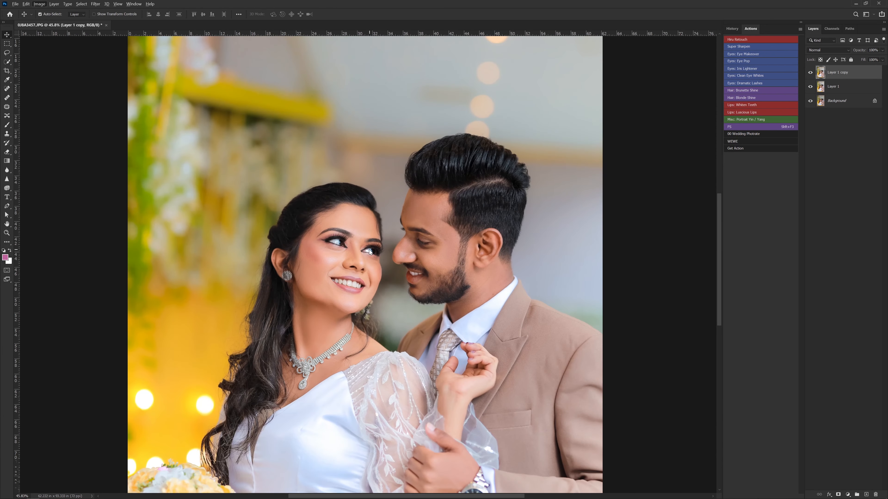
pyautogui.press('j')
pyautogui.press('s')
pyautogui.click(734, 235)
pyautogui.click(728, 295)
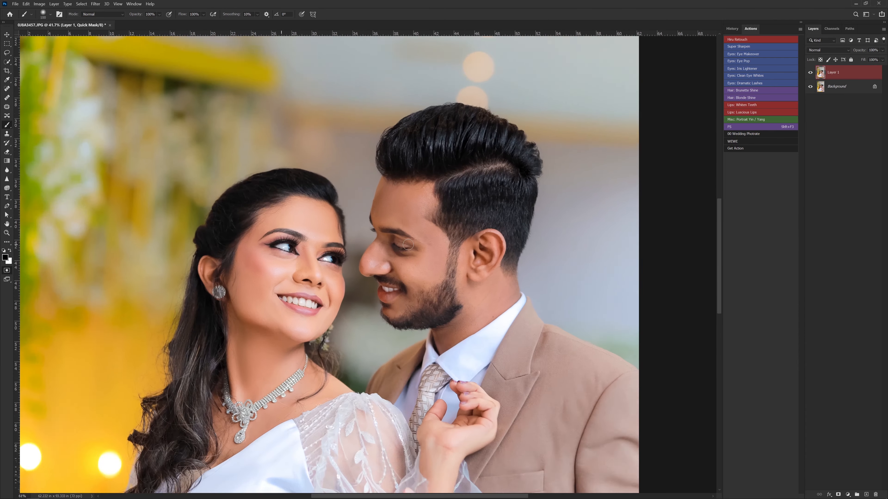
# Paint a Quick Mask over the man's face with an enlarged brush.
pyautogui.scroll(3, 407, 244)
pyautogui.press(']')
pyautogui.press(']')
pyautogui.press(']')
pyautogui.moveTo(397, 249); pyautogui.dragTo(391, 250)
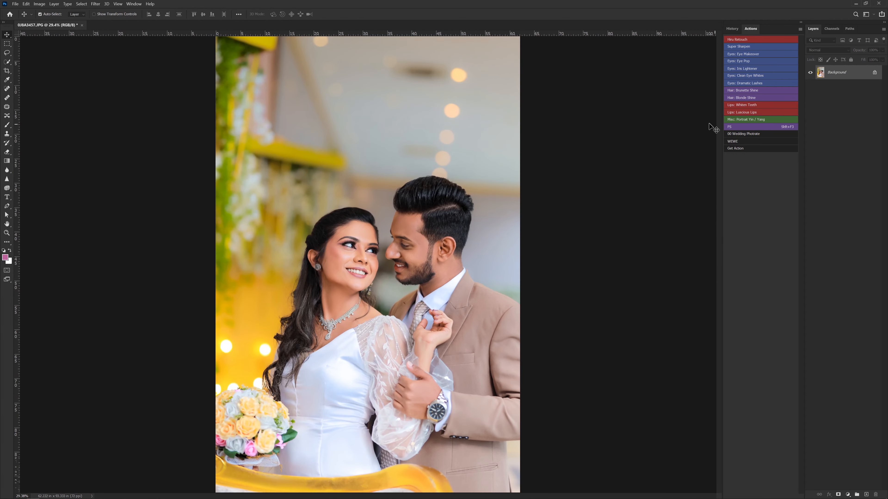
# Run the Portrait Yin / Yang action and select the layer mask of the Yin (Darken) group.
pyautogui.click(481, 206)
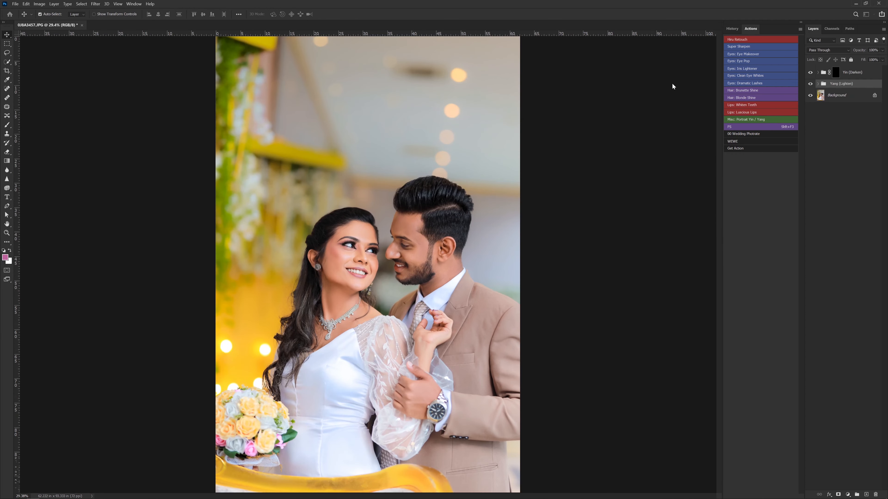
pyautogui.click(818, 73)
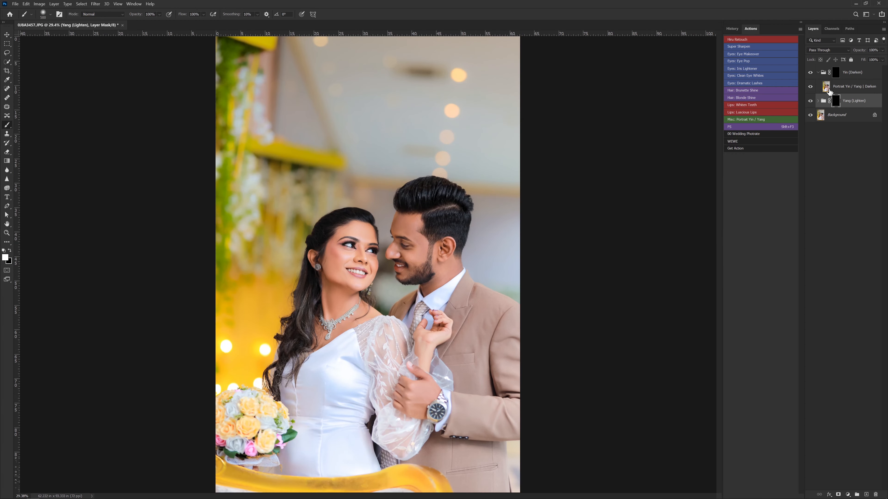
pyautogui.click(818, 73)
pyautogui.click(835, 72)
pyautogui.scroll(5, 332, 252)
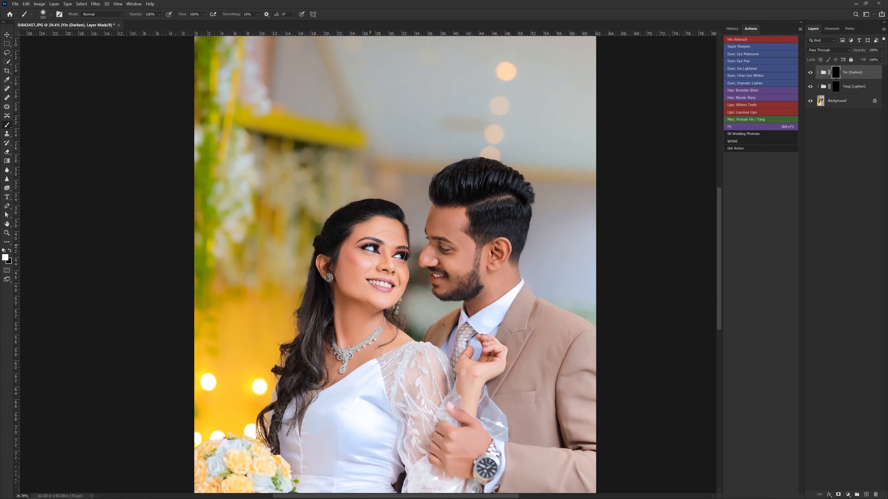
# Paint the Yin (Darken) mask over the woman's hair with an enlarged brush at 20% opacity.
pyautogui.press('1')
pyautogui.moveTo(276, 355); pyautogui.dragTo(247, 410)
pyautogui.hotkey('ctrl', 'z')
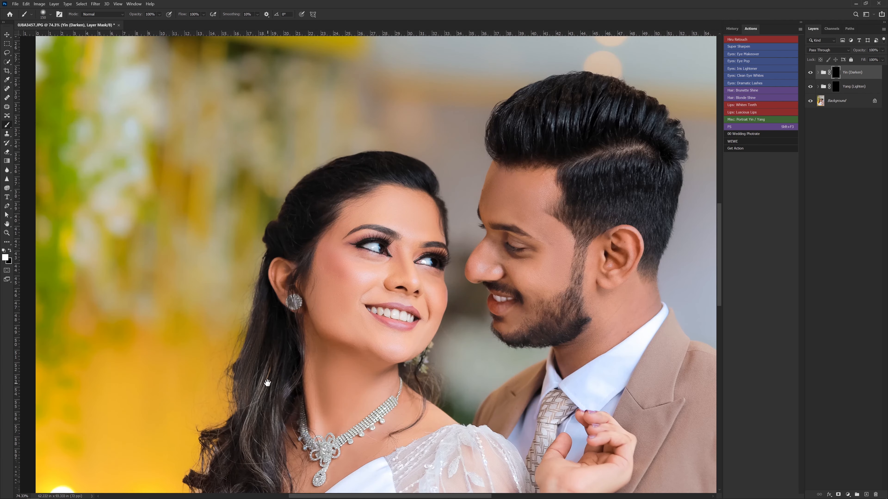
pyautogui.press('2')
pyautogui.press(']')
pyautogui.moveTo(266, 381)
pyautogui.mouseDown()
pyautogui.moveTo(273, 317)
pyautogui.moveTo(277, 359)
pyautogui.mouseUp()
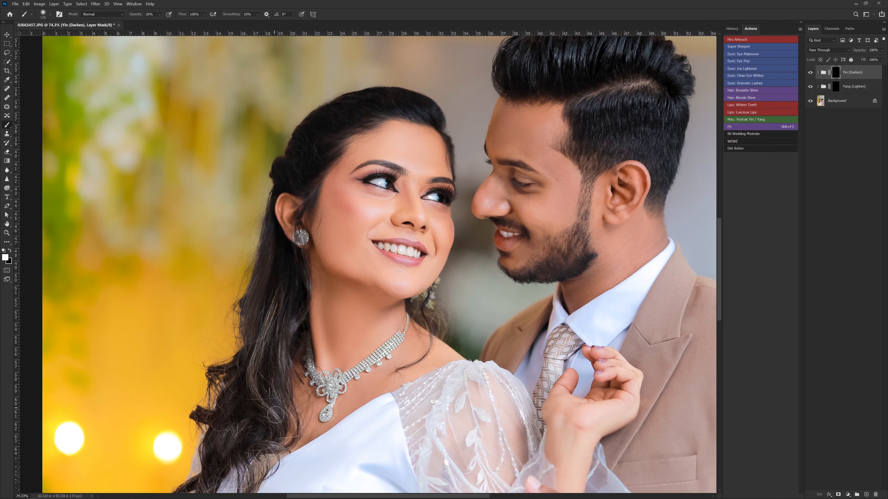
# Darken the man's hair and beard by painting the Yin (Darken) mask, using a smaller brush for the beard.
pyautogui.moveTo(575, 115); pyautogui.dragTo(446, 217)
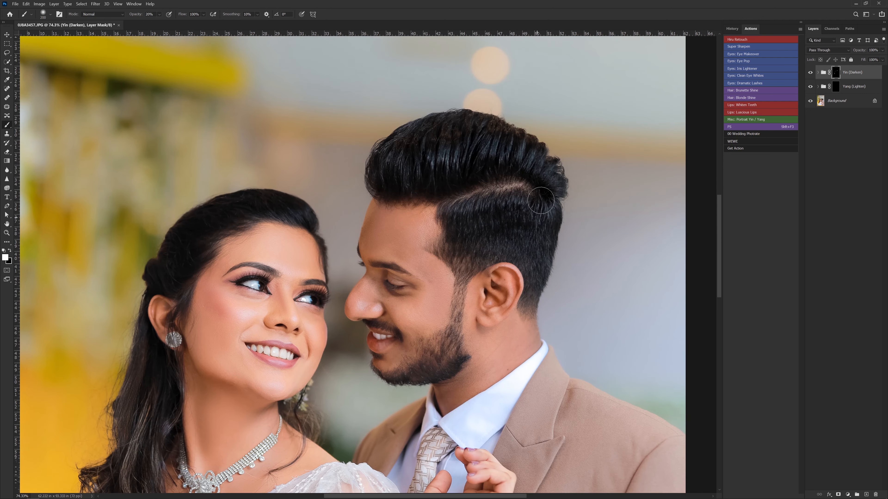
pyautogui.scroll(-5, 437, 204)
pyautogui.scroll(4, 439, 290)
pyautogui.press('[')
pyautogui.press('[')
pyautogui.press('[')
pyautogui.press('[')
pyautogui.press('[')
pyautogui.press('[')
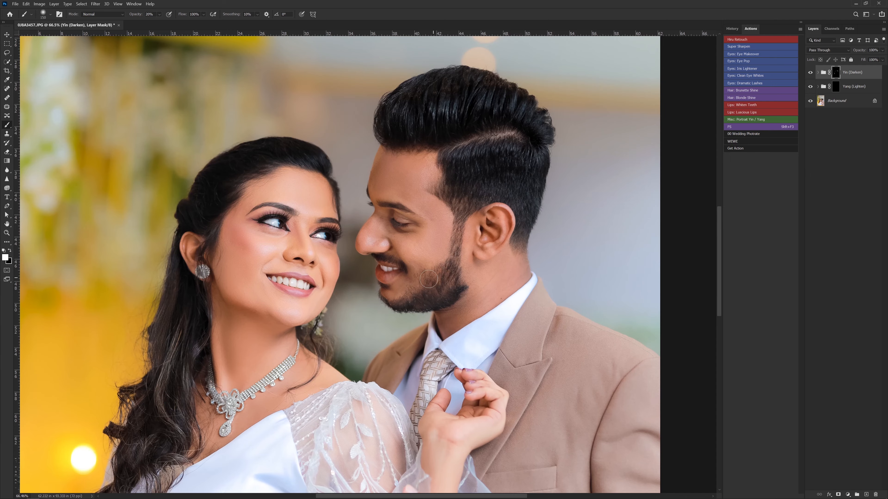
pyautogui.scroll(-4, 411, 270)
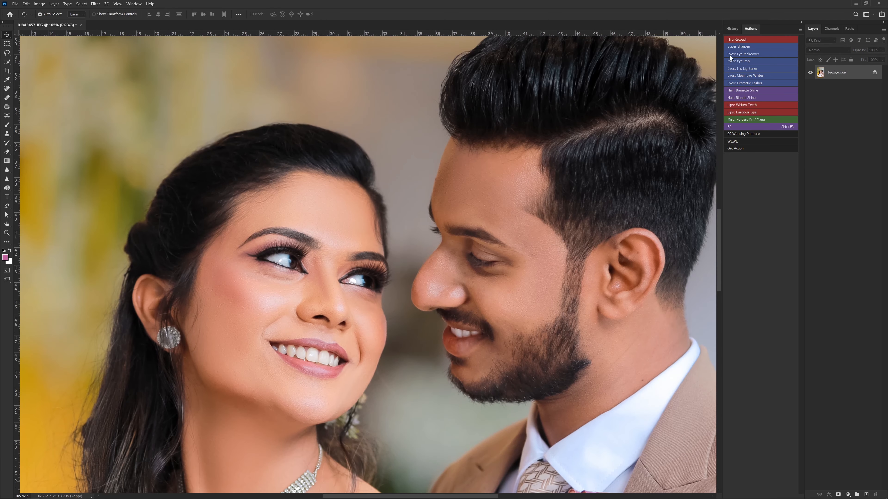
# Run the Super Sharpen action on the portrait and merge the visible layers.
pyautogui.click(734, 47)
pyautogui.click(428, 185)
pyautogui.click(444, 186)
pyautogui.scroll(-2, 406, 259)
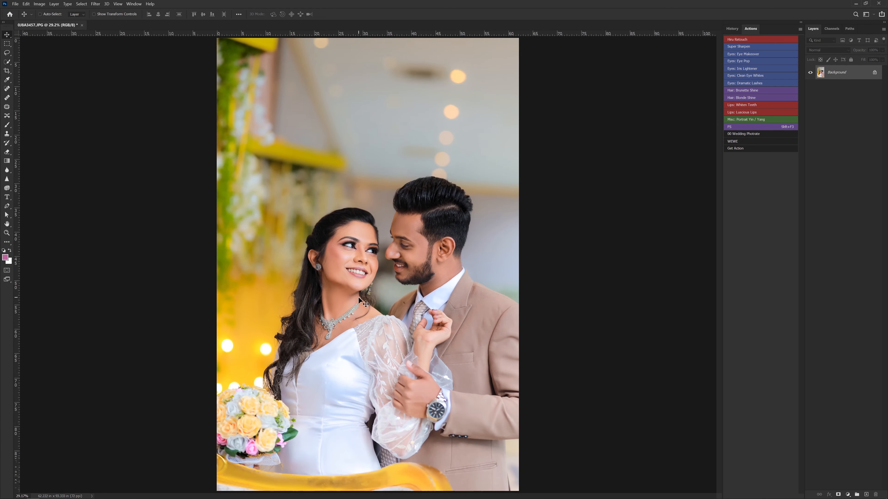
# Sharpen the couple's facial features on a duplicate layer using the Sharpen tool at 50% strength.
pyautogui.click(6, 179)
pyautogui.scroll(8, 312, 259)
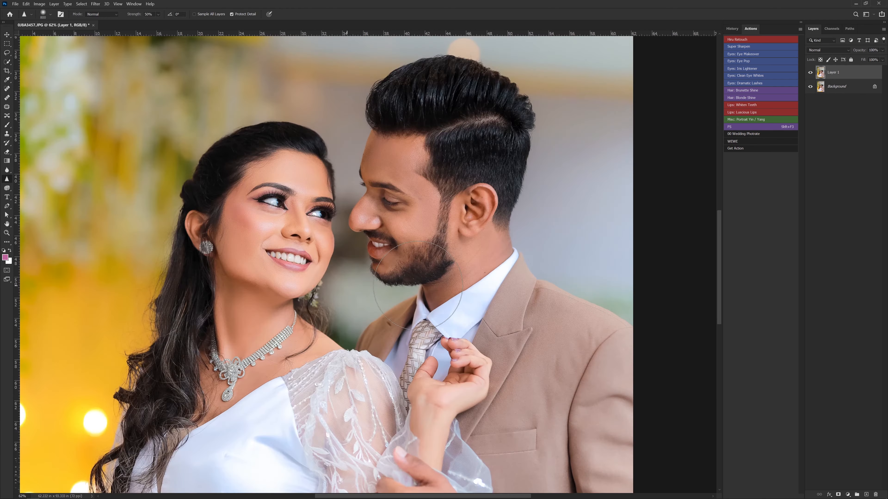
pyautogui.scroll(2, 329, 216)
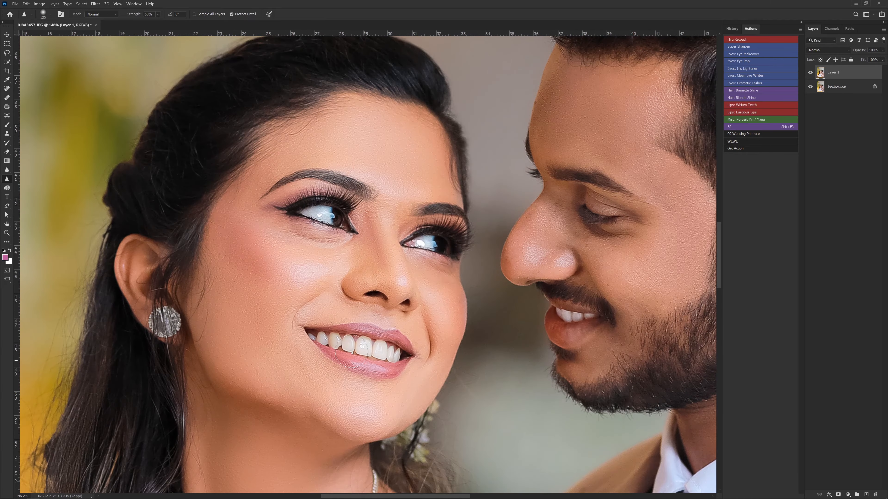
pyautogui.scroll(-3, 320, 273)
pyautogui.scroll(2, 287, 417)
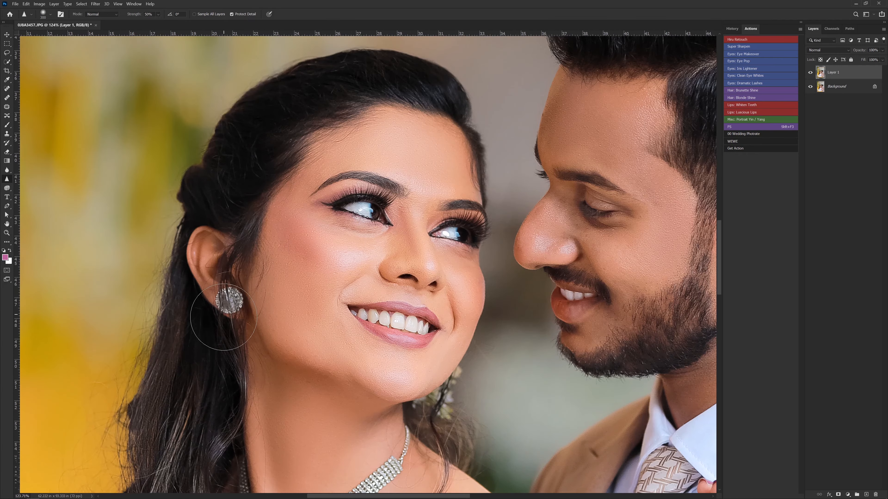
# Sharpen the details around the couple's faces and upper bodies with a larger Sharpen brush.
pyautogui.scroll(-4, 407, 268)
pyautogui.press(']')
pyautogui.press(']')
pyautogui.press(']')
pyautogui.scroll(2, 493, 319)
pyautogui.moveTo(493, 320); pyautogui.dragTo(455, 333)
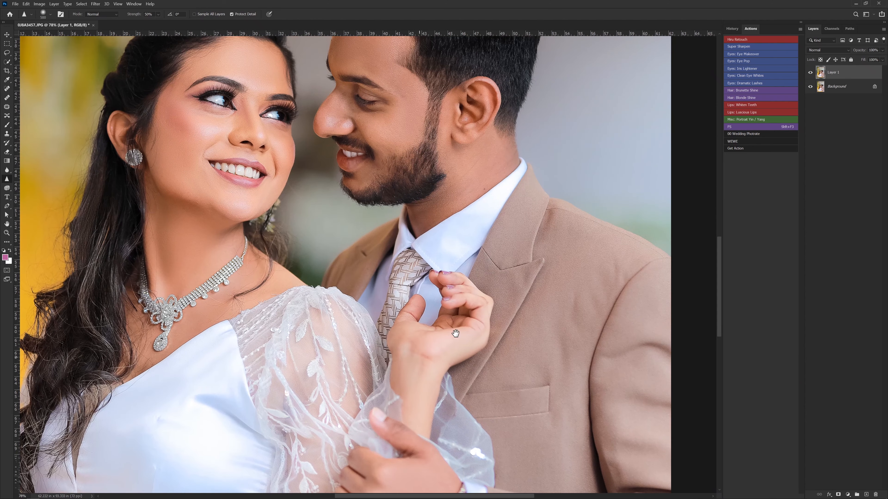
# Enlarge the Sharpen brush further and sharpen the couple's hands and clothing.
pyautogui.scroll(-3, 353, 218)
pyautogui.scroll(2, 209, 142)
pyautogui.scroll(-4, 359, 120)
pyautogui.press(']')
pyautogui.press(']')
pyautogui.press(']')
pyautogui.press(']')
pyautogui.press(']')
pyautogui.press(']')
pyautogui.press(']')
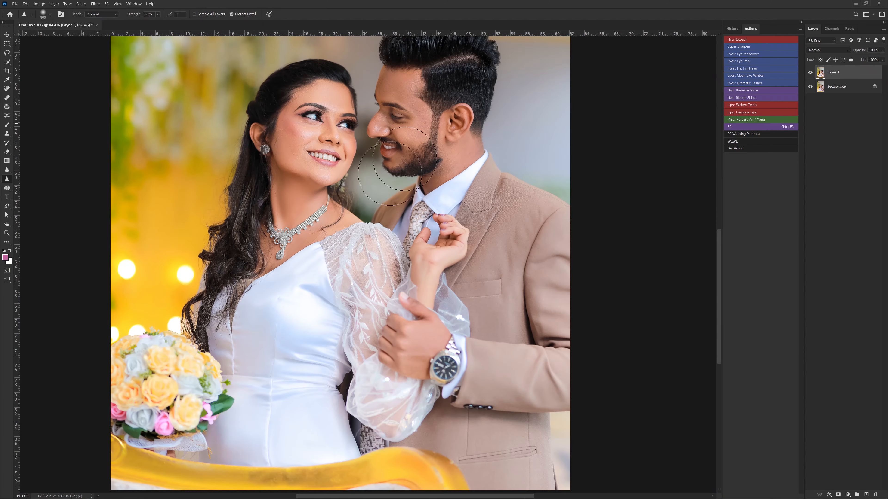
# Merge the sharpened layer into the background and switch to the Move tool.
pyautogui.scroll(-6, 258, 321)
pyautogui.hotkey('ctrl', 'e')
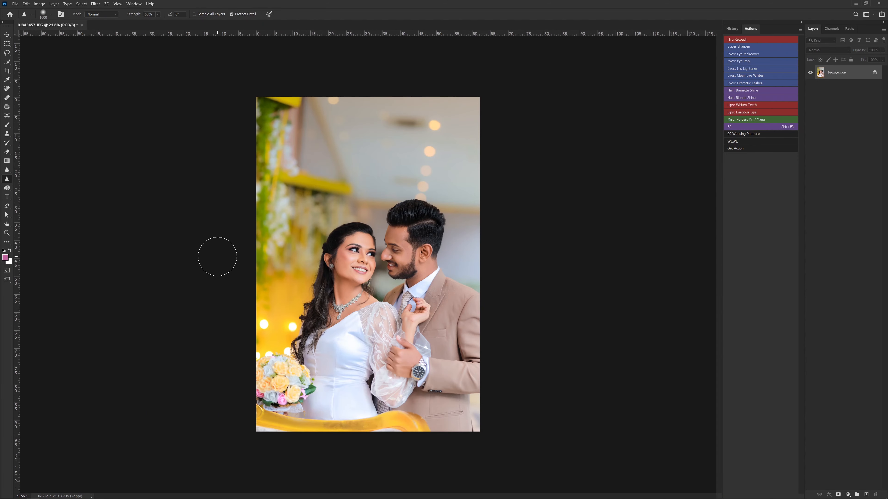
pyautogui.hotkey('ctrl', '0')
pyautogui.press('v')
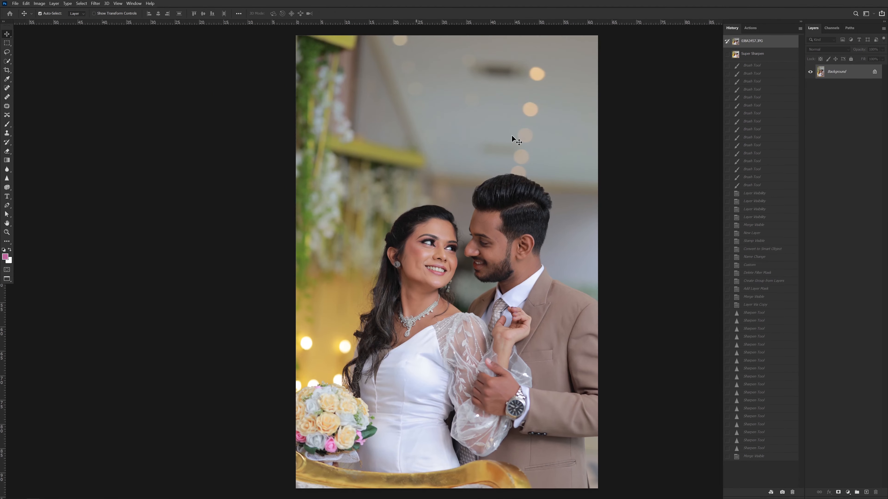
# Compare the original photo with the finished retouch in full screen, examining the couple's faces up close.
pyautogui.press('f')
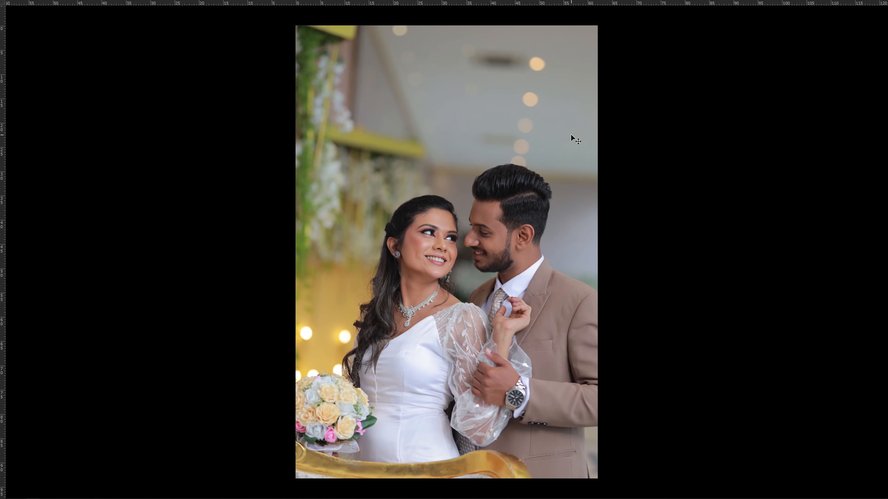
pyautogui.scroll(6, 454, 273)
pyautogui.scroll(-4, 458, 269)
pyautogui.hotkey('ctrl', 'alt', 'z')
pyautogui.scroll(6, 517, 263)
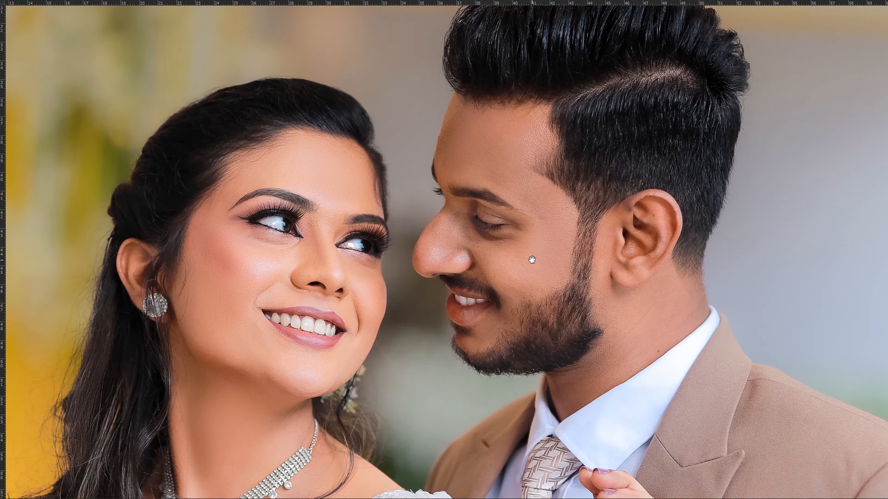
pyautogui.scroll(-7, 603, 168)
pyautogui.scroll(3, 425, 287)
pyautogui.scroll(2, 425, 286)
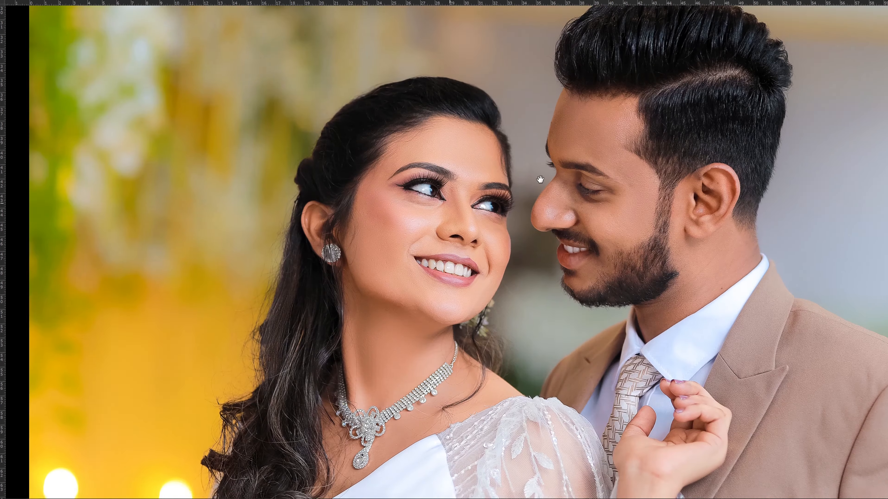
pyautogui.scroll(-5, 478, 197)
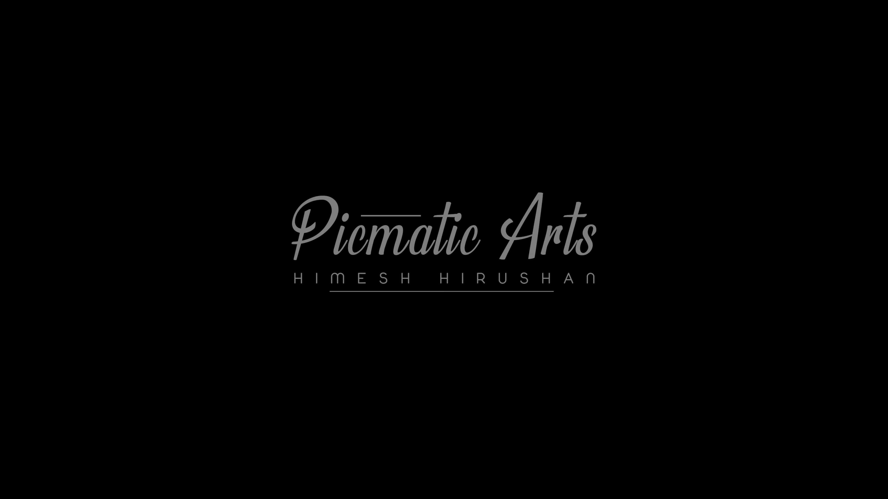